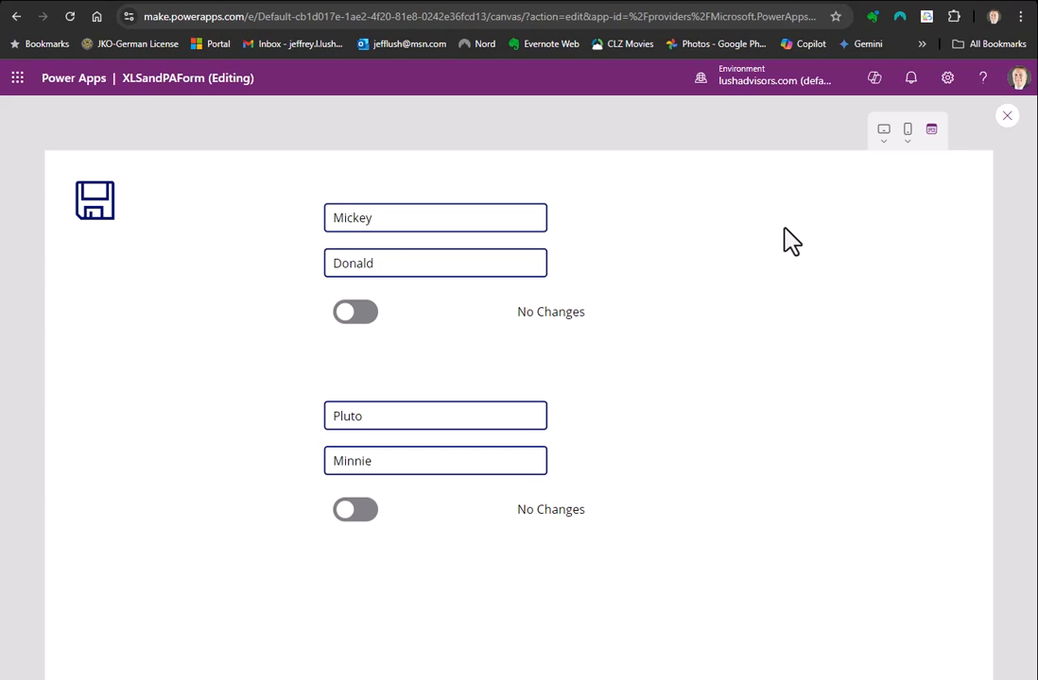
Step: Add a trailing space to the Mickey field in the form preview and remove it to try the change indicator
left_click(403, 221)
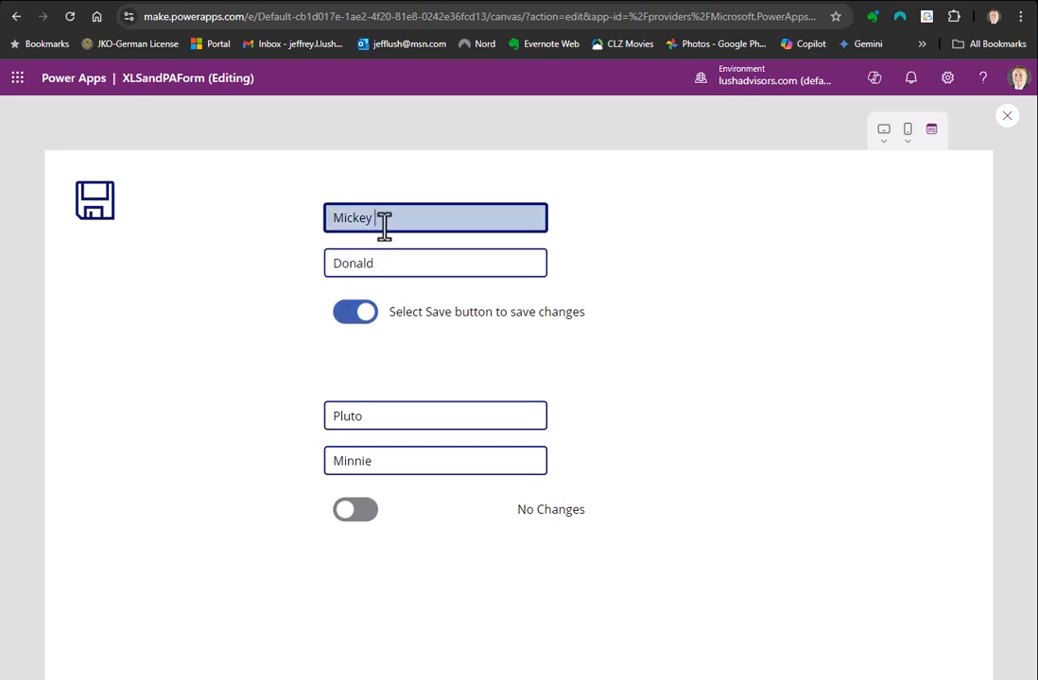
key("BackSpace")
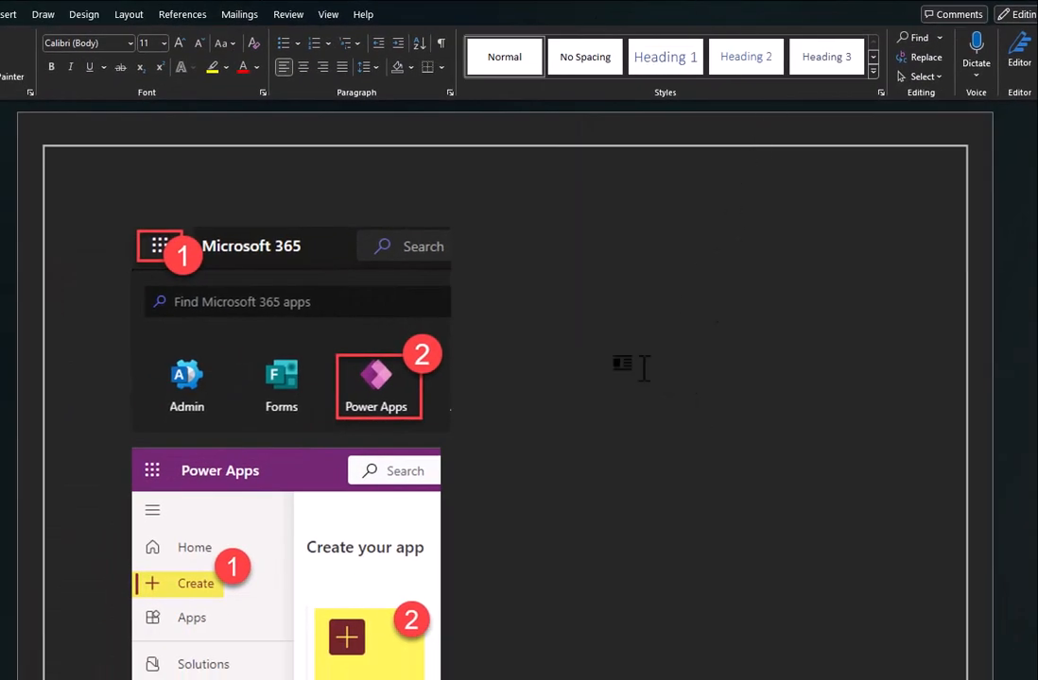
Step: Go back to the Word guide's page 428 to view the Format as Table and Create Table instructions
scroll(643, 368, "up", 15)
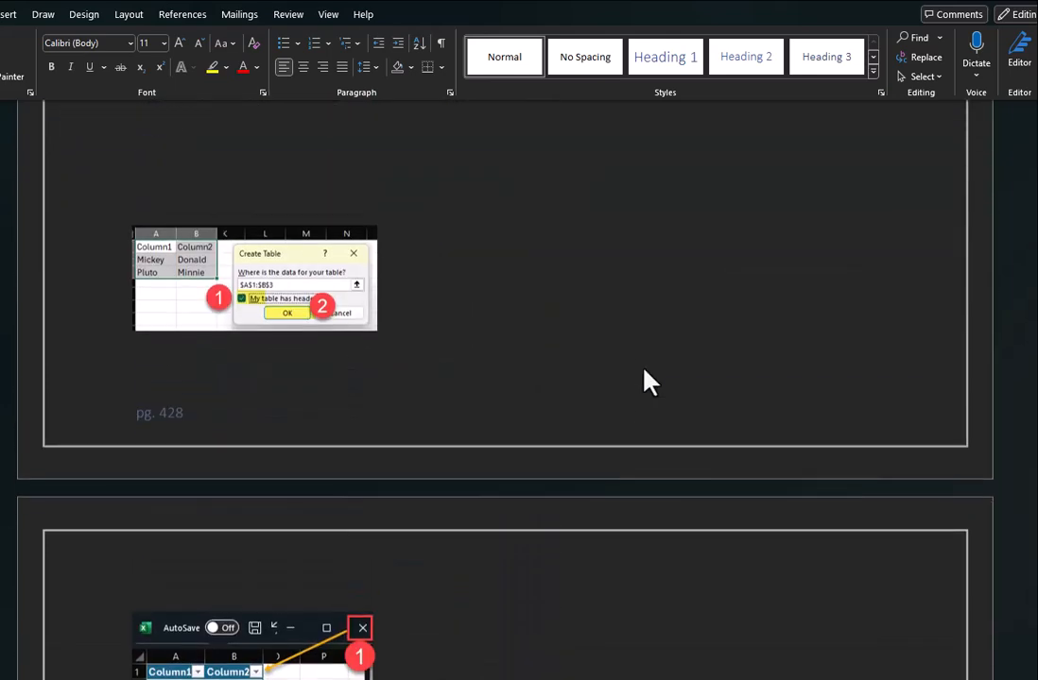
scroll(643, 373, "up", 10)
scroll(642, 370, "down", 8)
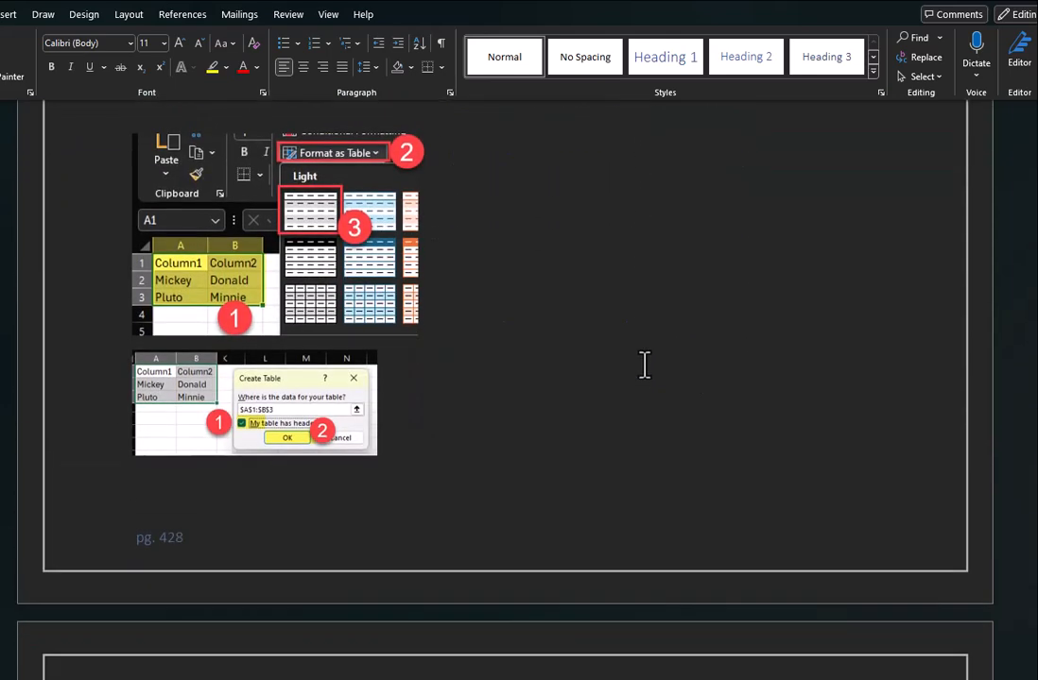
scroll(624, 363, "up", 1)
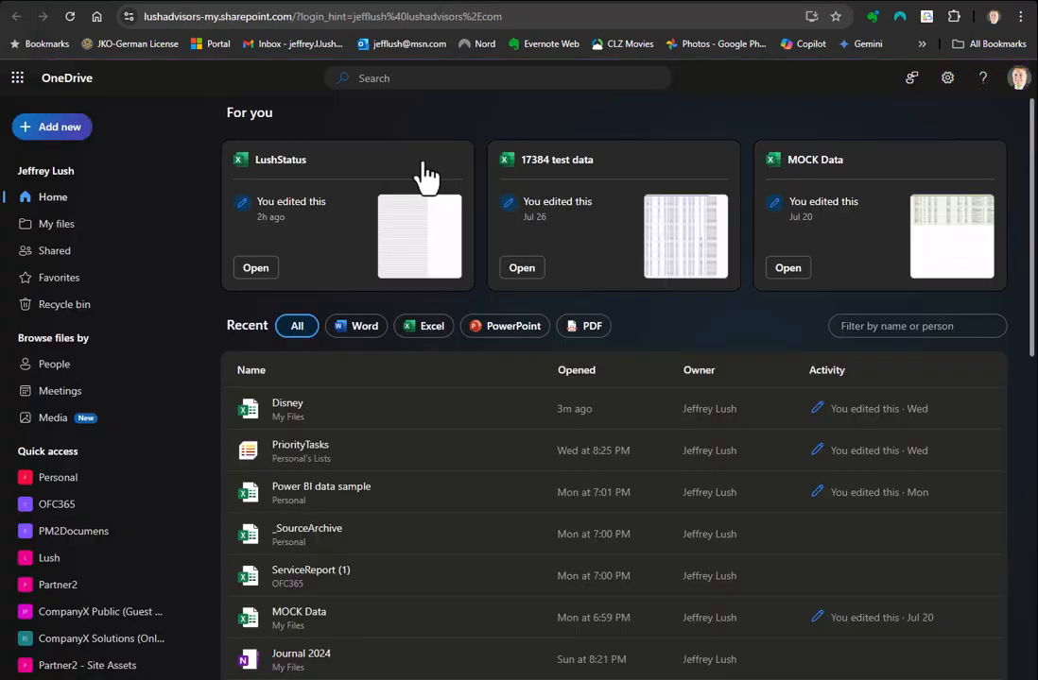
Step: Open the Disney workbook from OneDrive and examine the __PowerAppsId__ column beside the two data columns
left_click(288, 407)
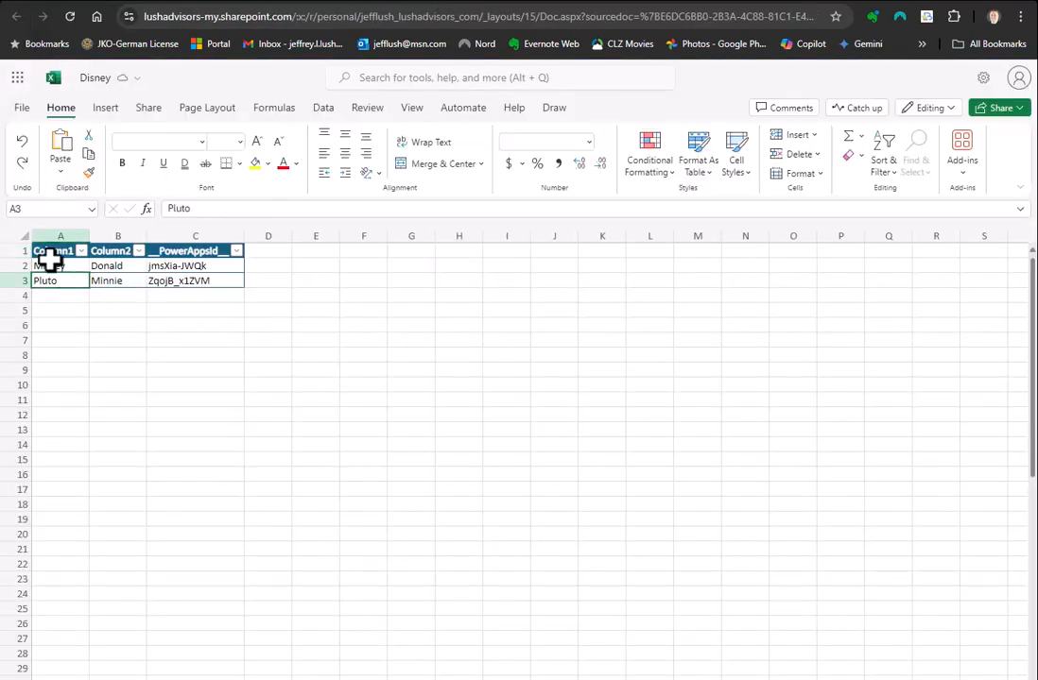
left_click(198, 233)
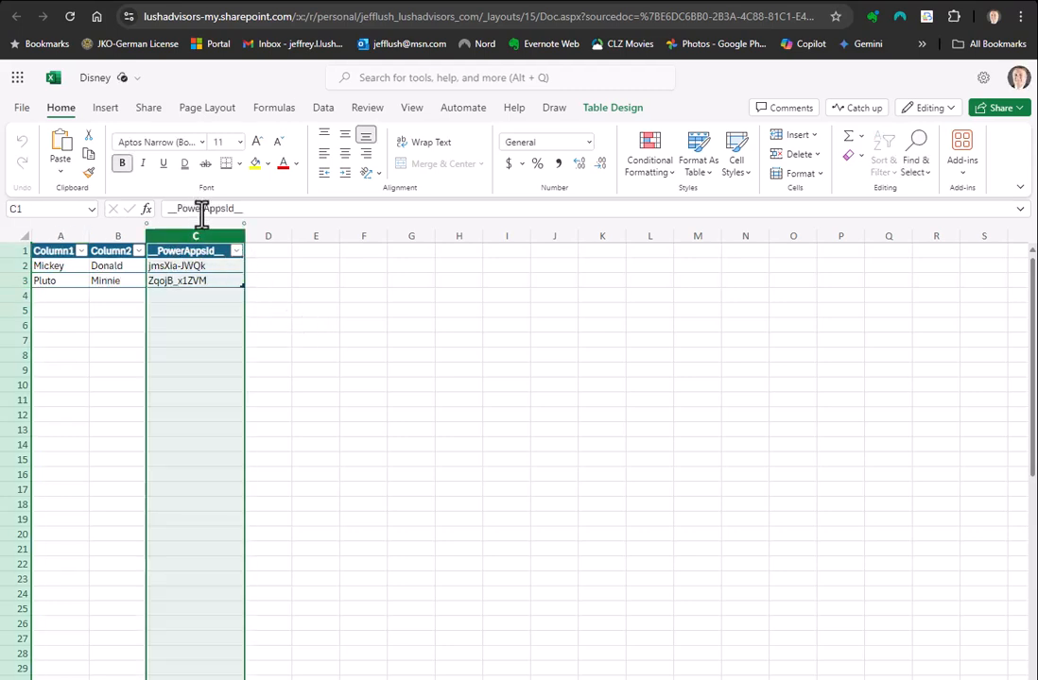
left_click(318, 280)
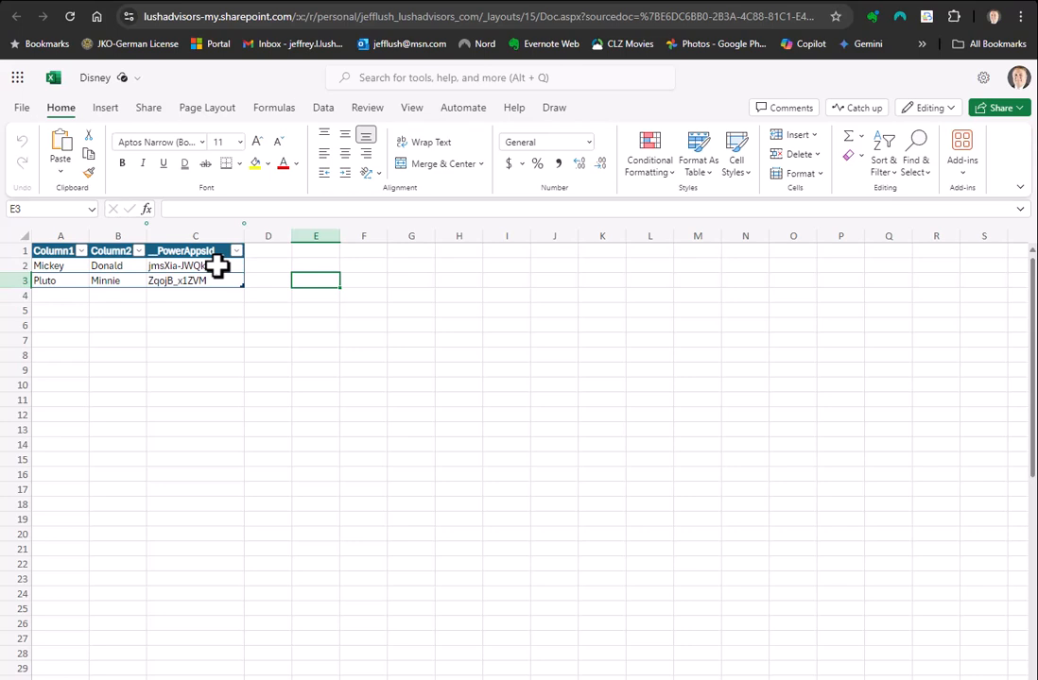
Step: Select the range A1:B3 and view the available Format As Table styles without applying one
left_click_drag(51, 251, 108, 282)
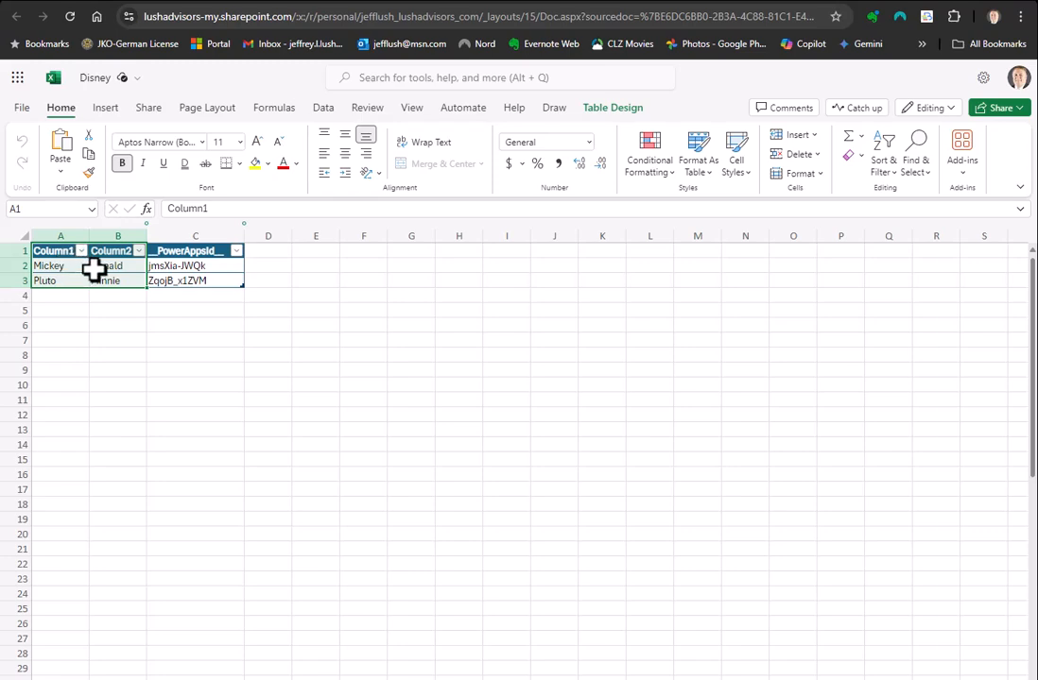
left_click(704, 168)
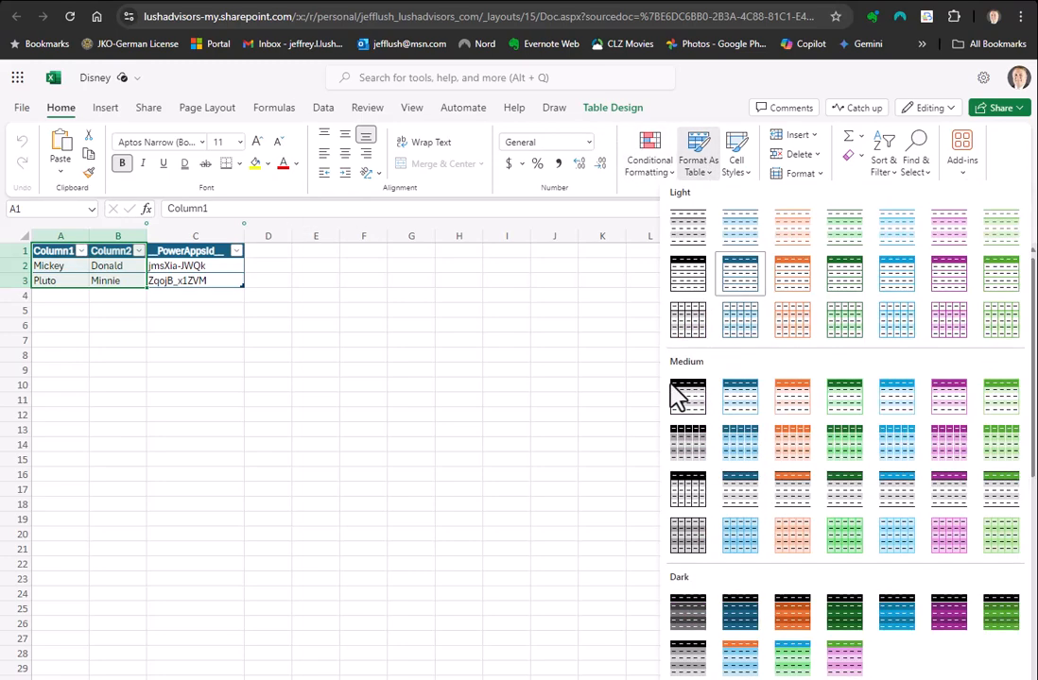
left_click(540, 401)
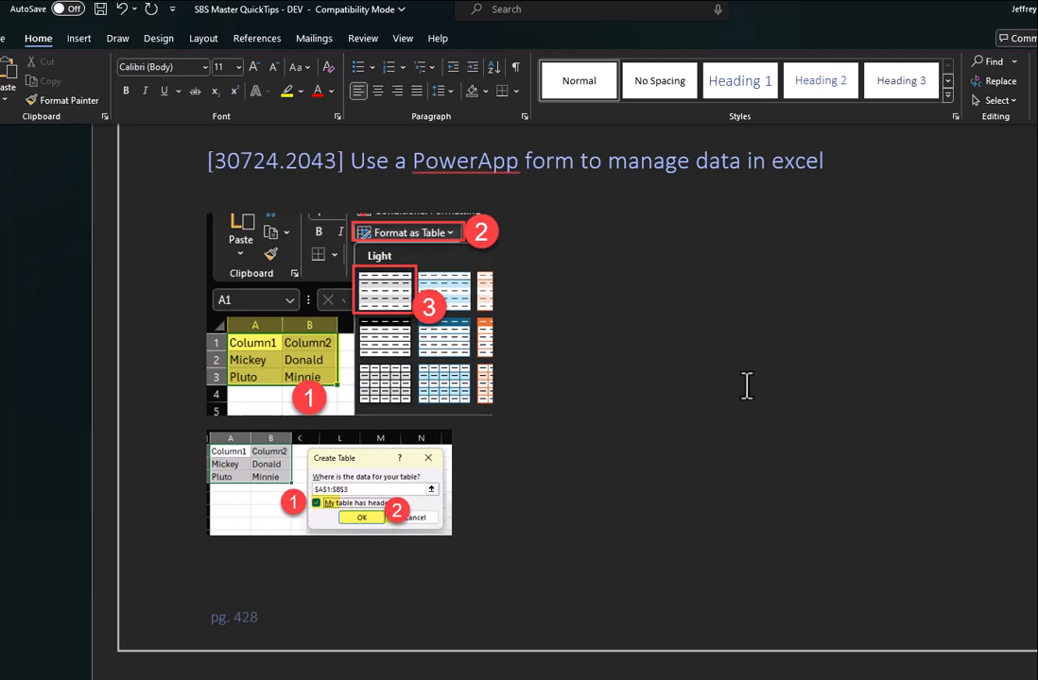
Step: Review the Word guide's instructions on creating the table, saving the Disney workbook and uploading it to OneDrive
scroll(746, 382, "down", 10)
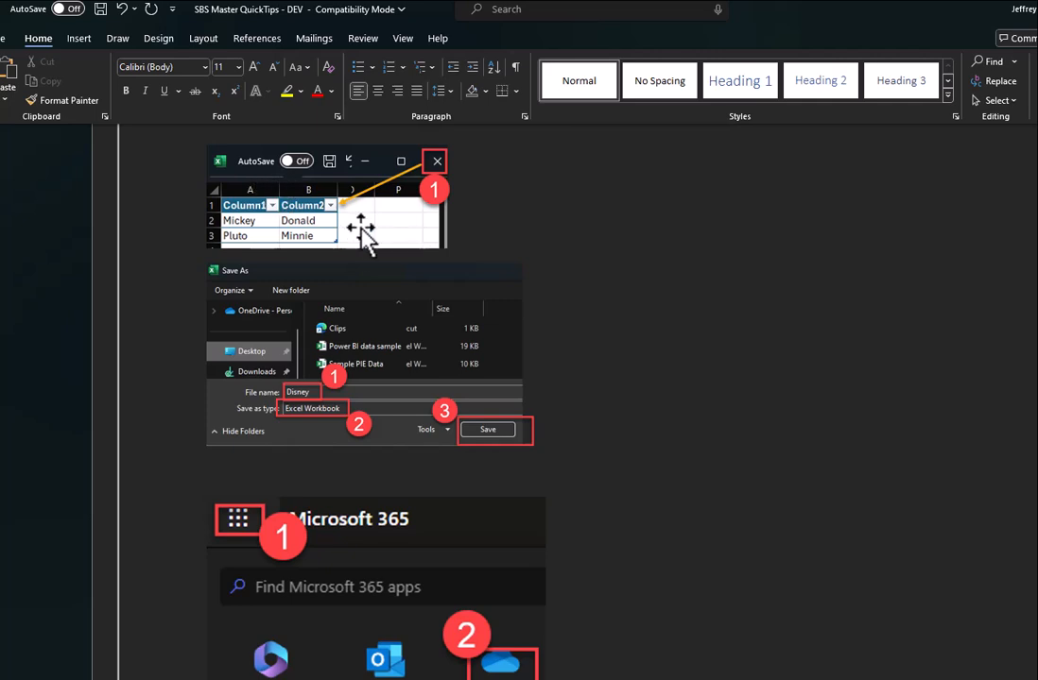
scroll(560, 218, "up", 3)
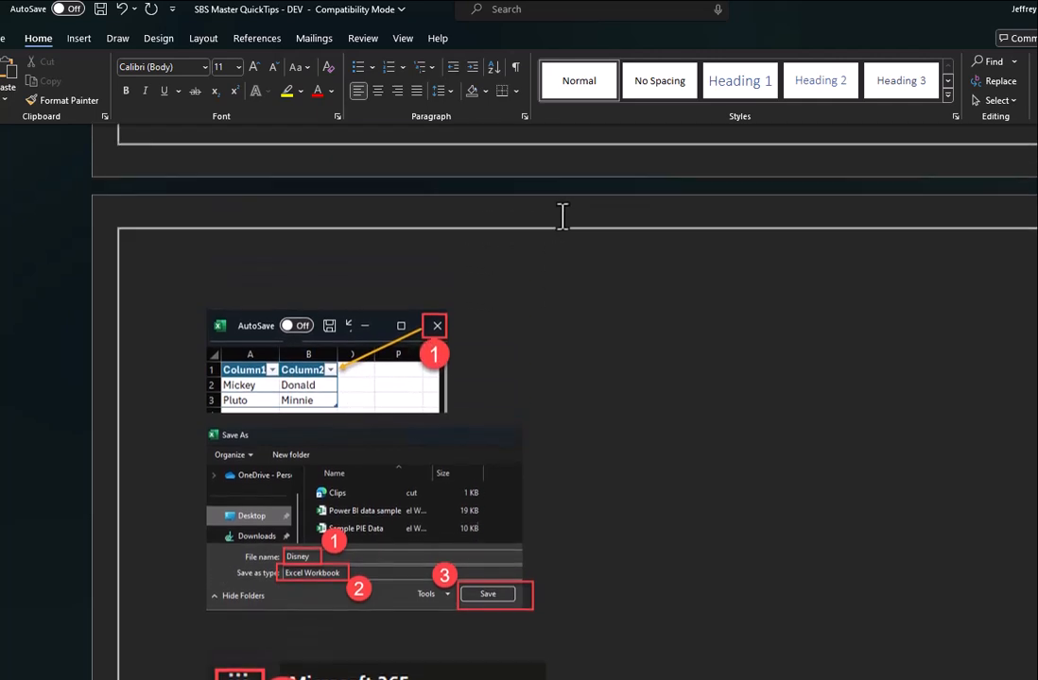
scroll(548, 215, "up", 3)
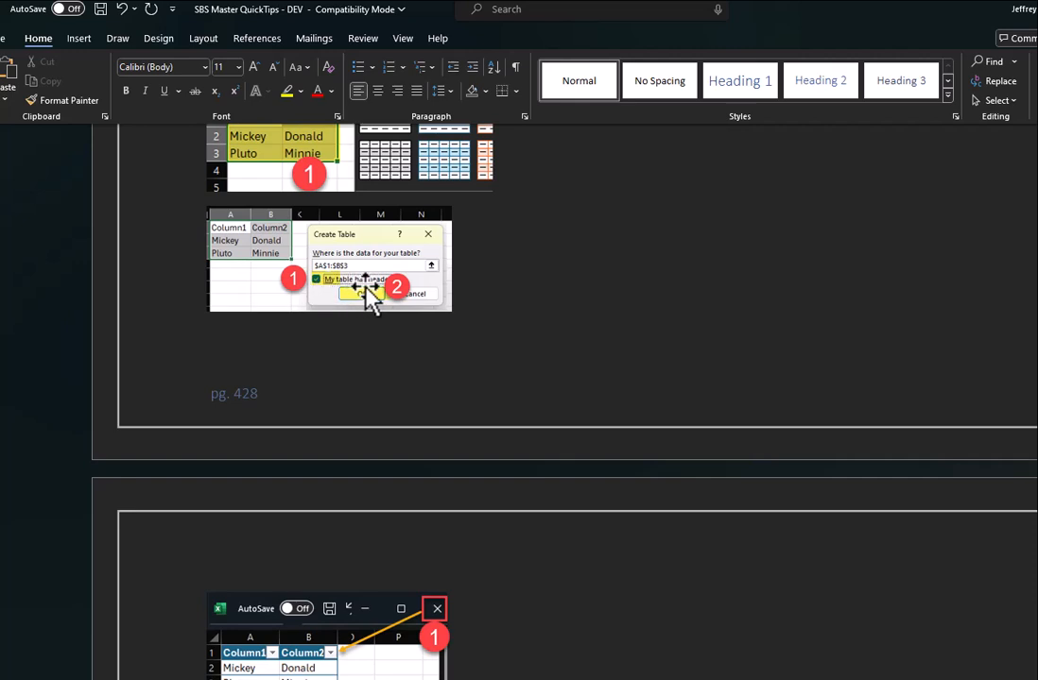
scroll(505, 398, "down", 6)
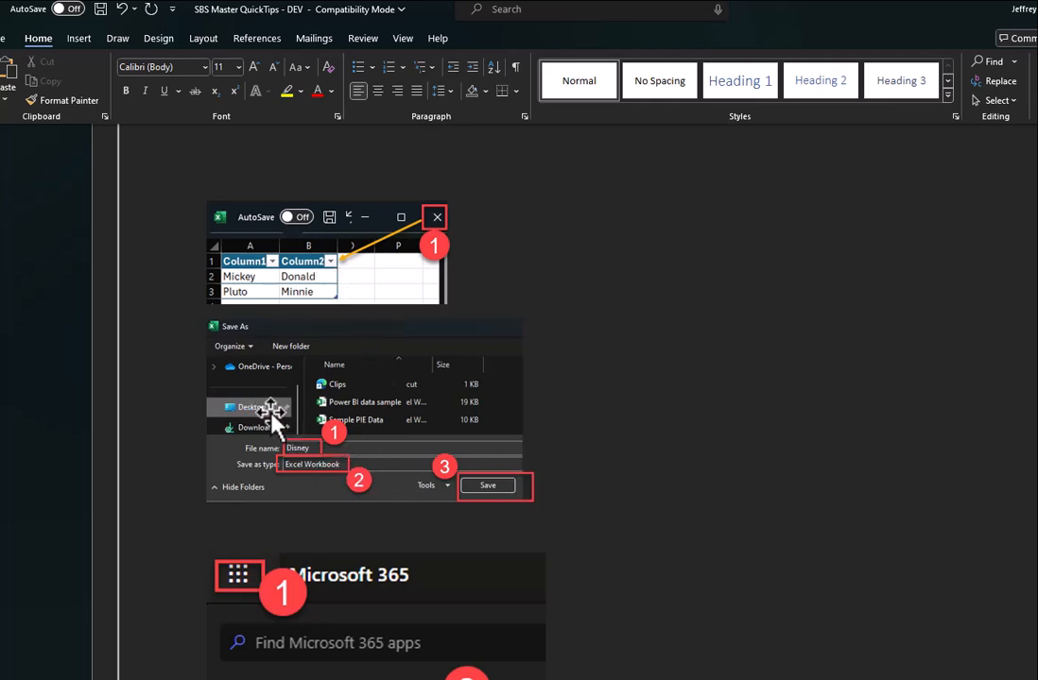
scroll(803, 338, "down", 5)
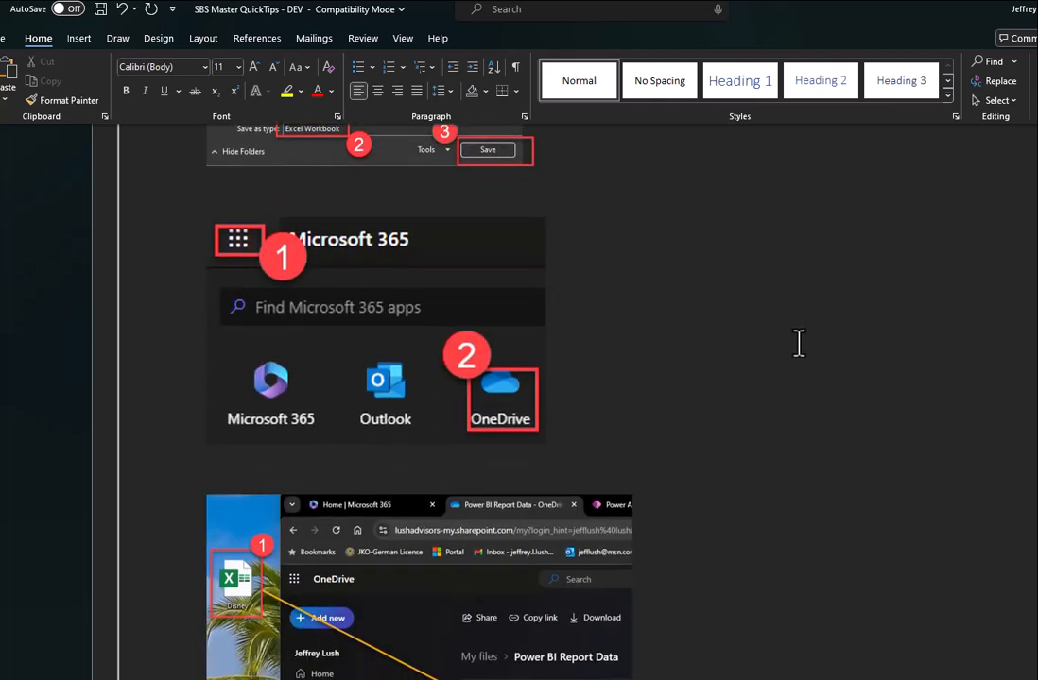
scroll(799, 343, "down", 1)
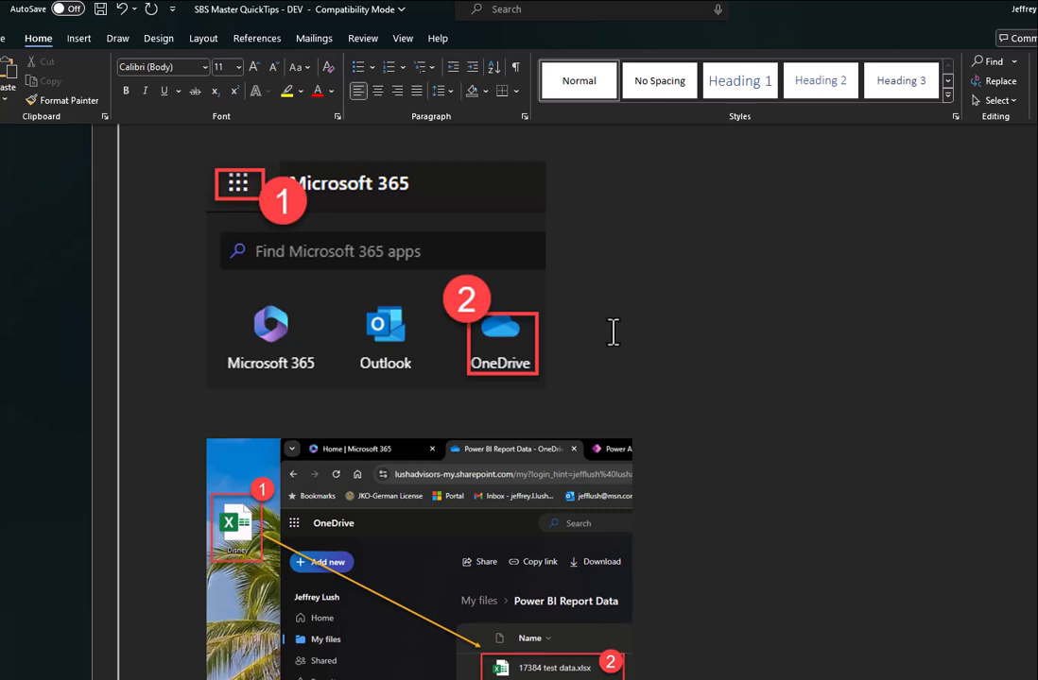
scroll(602, 337, "down", 1)
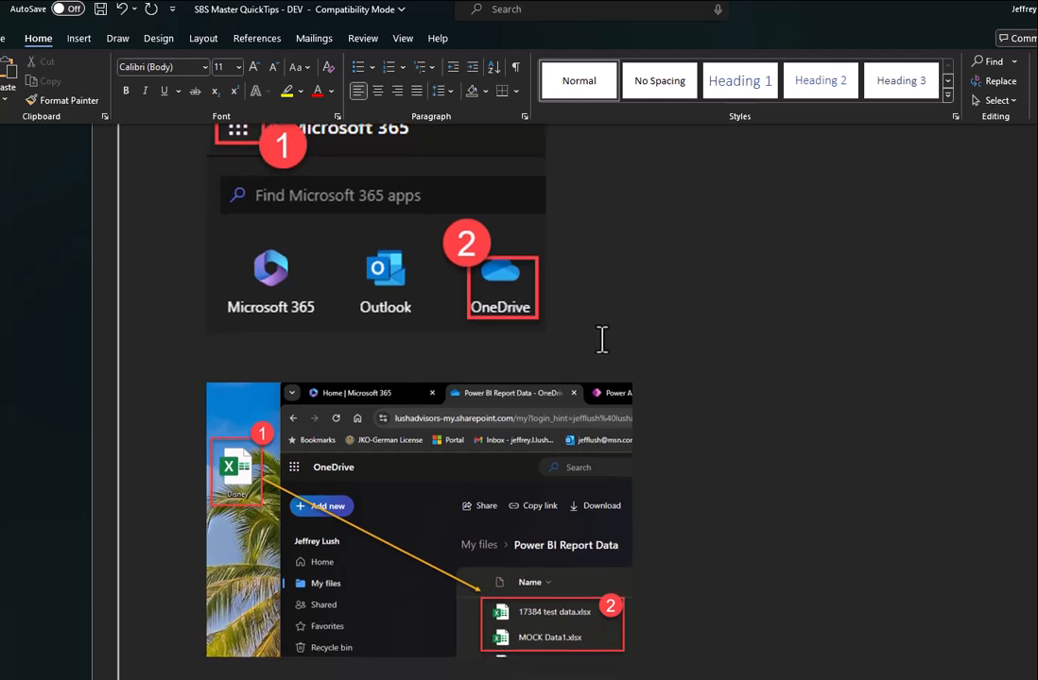
scroll(556, 303, "up", 1)
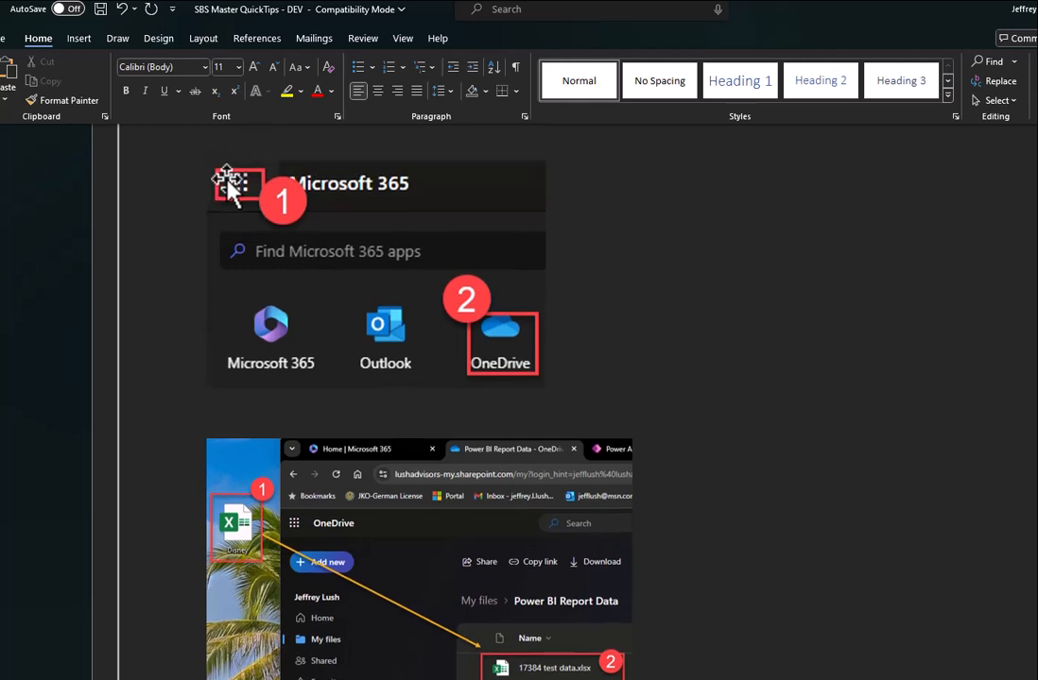
scroll(662, 288, "down", 4)
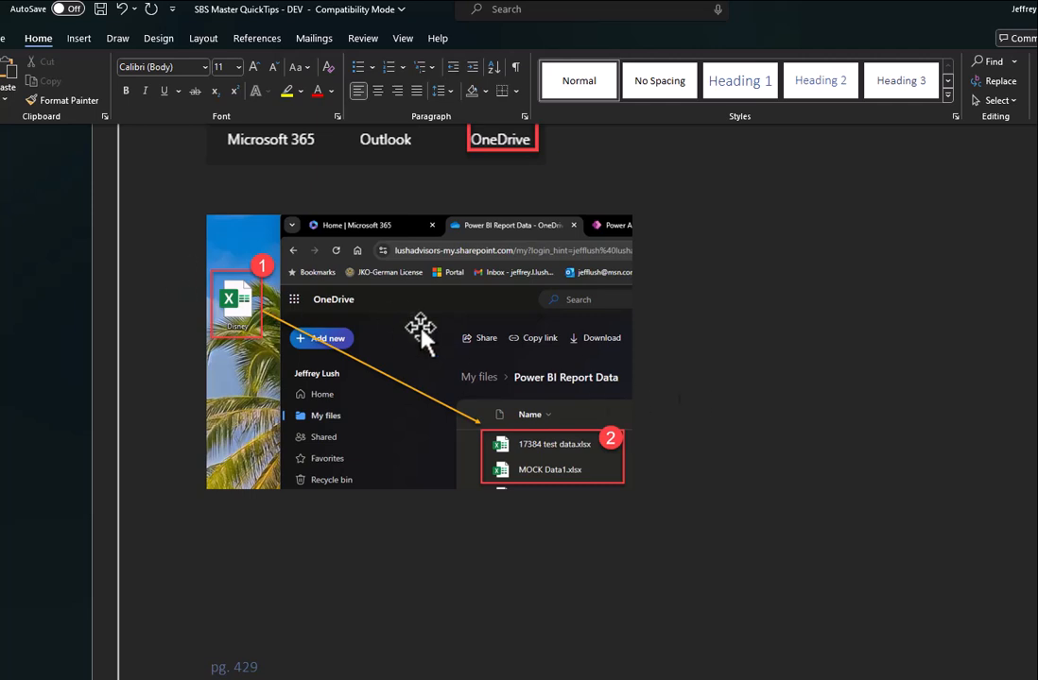
scroll(445, 336, "up", 5)
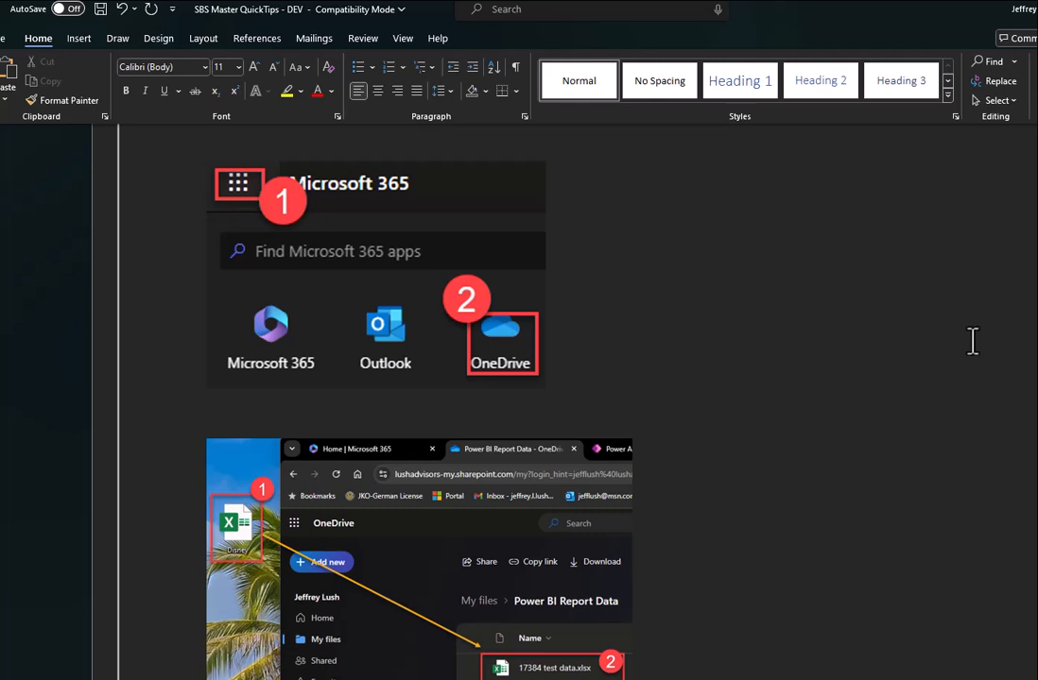
Step: Review the guide's page 430 instructions on opening Power Apps and creating the blank canvas app XLSandPAForm in Tablet format
scroll(889, 354, "down", 10)
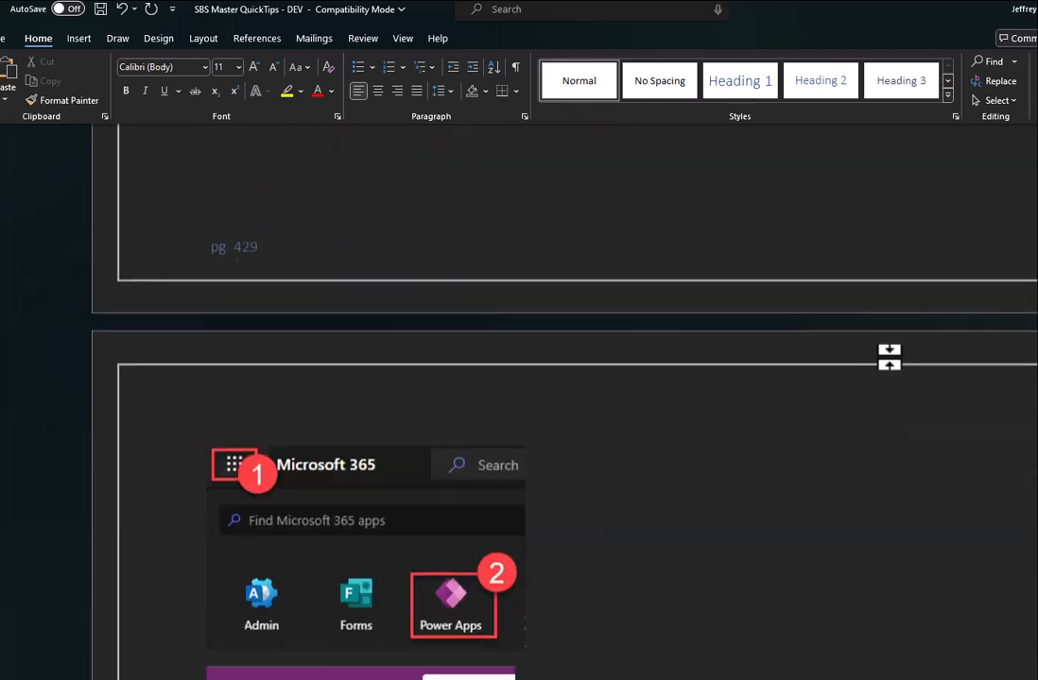
scroll(888, 354, "down", 4)
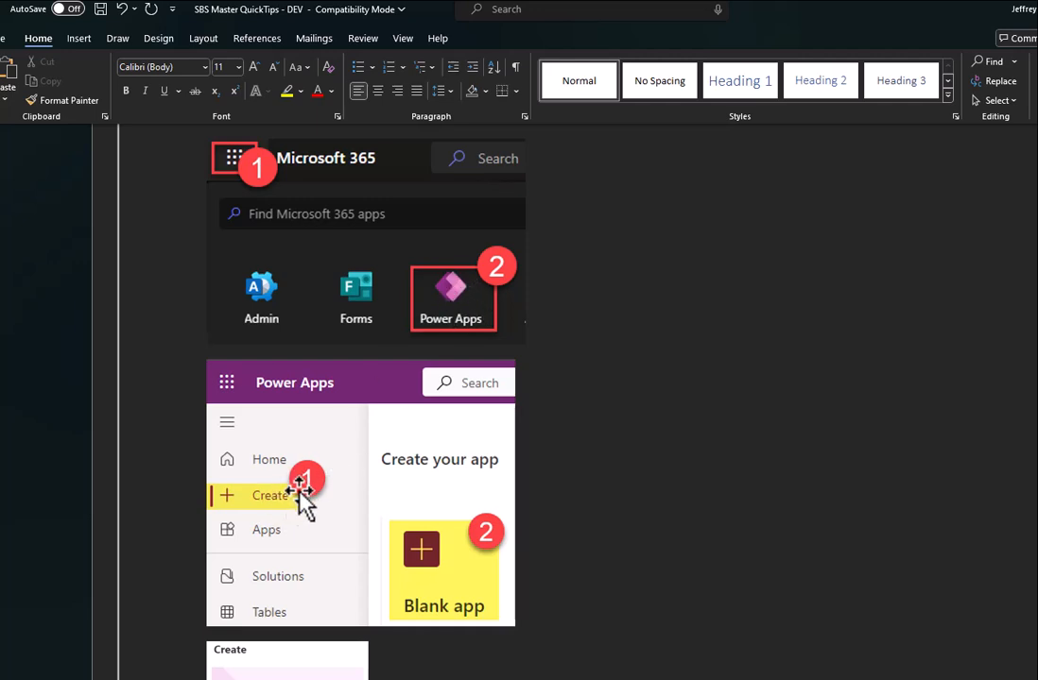
scroll(609, 297, "down", 8)
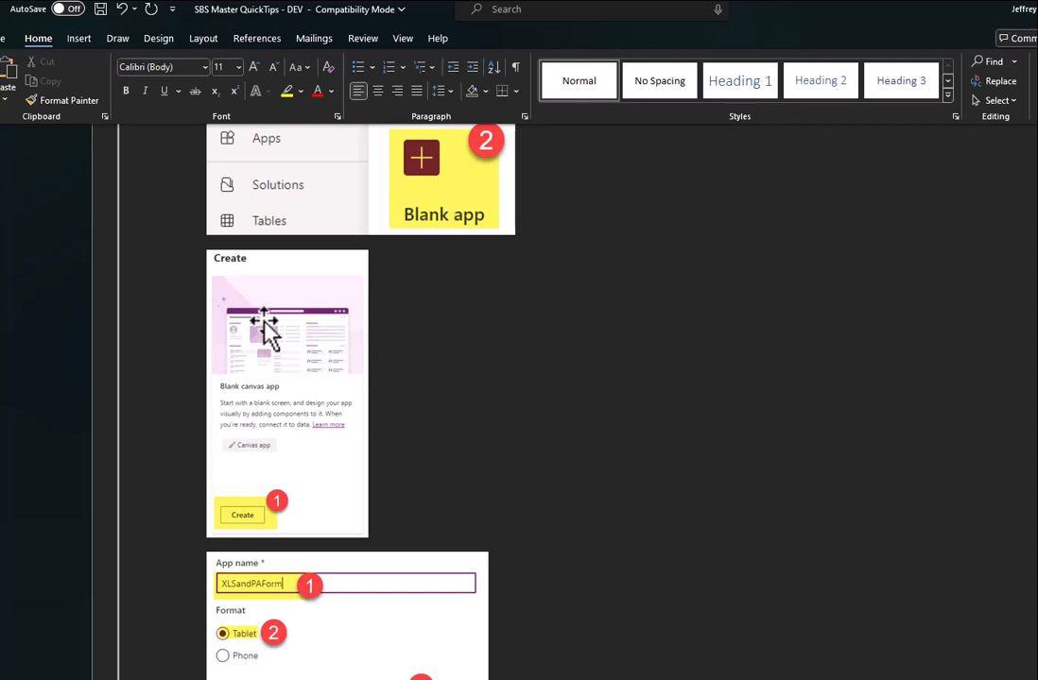
scroll(551, 350, "down", 1)
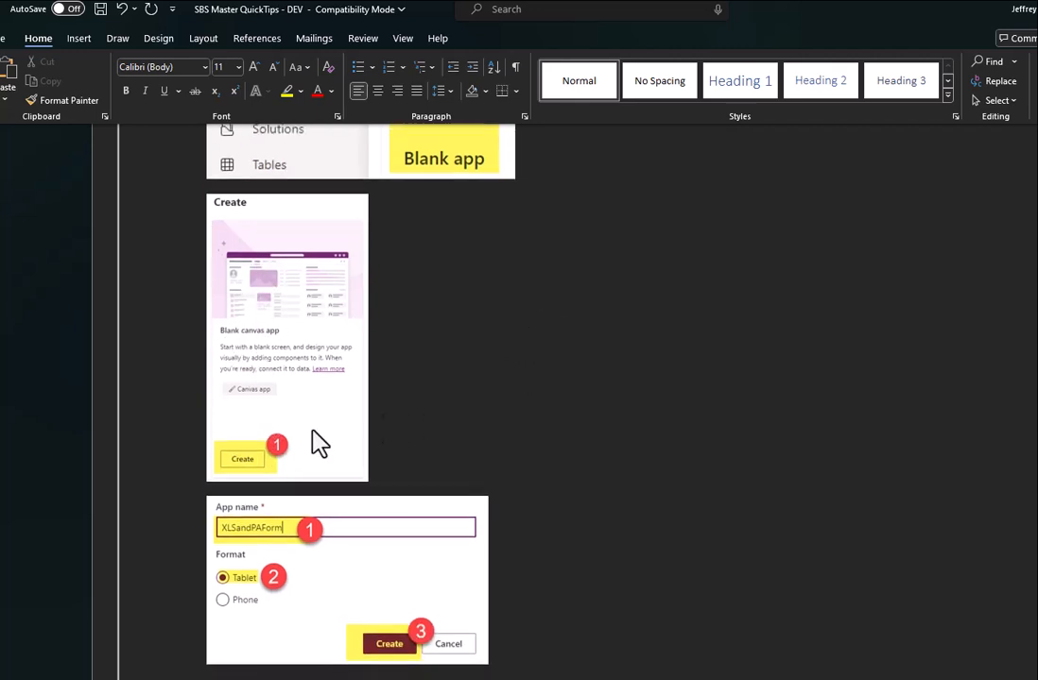
scroll(518, 335, "up", 2)
scroll(519, 335, "down", 7)
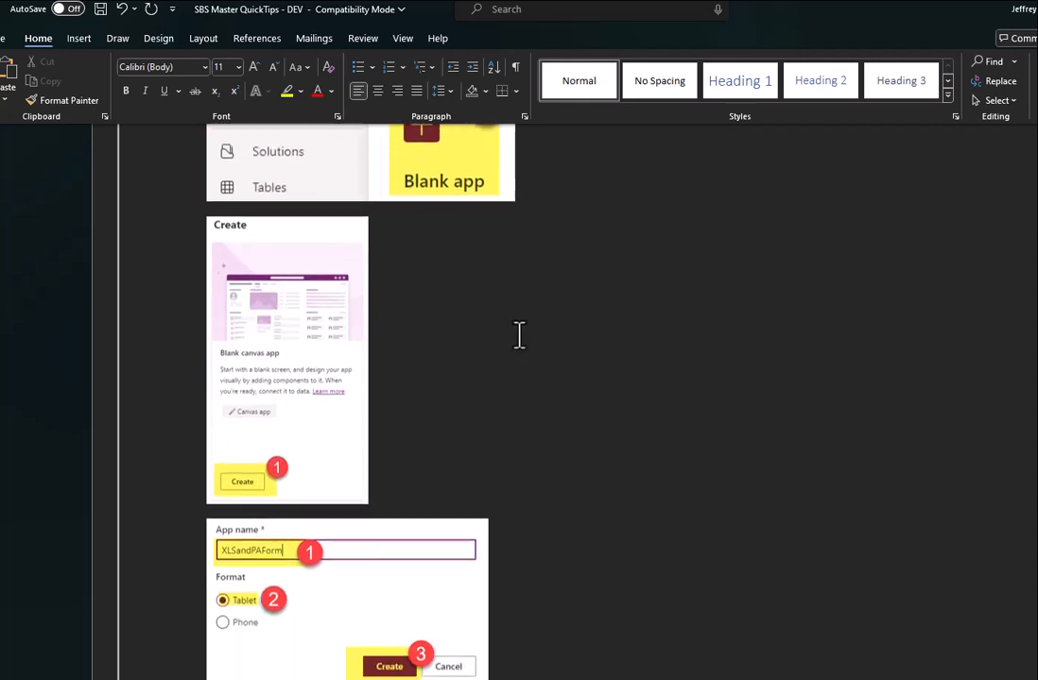
scroll(537, 324, "down", 1)
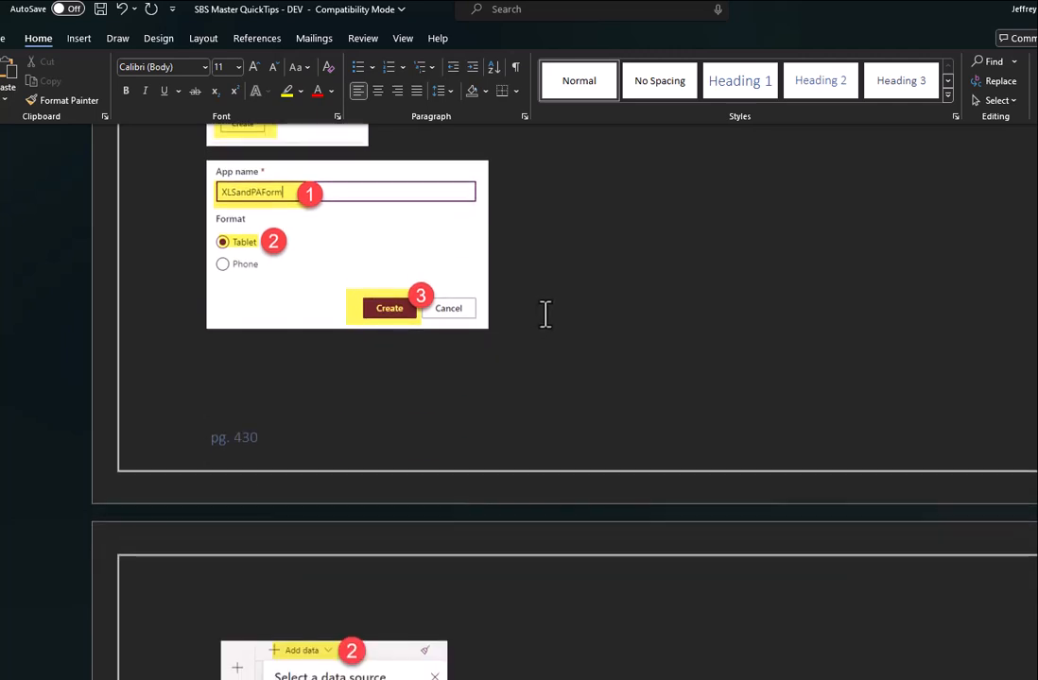
scroll(624, 294, "up", 12)
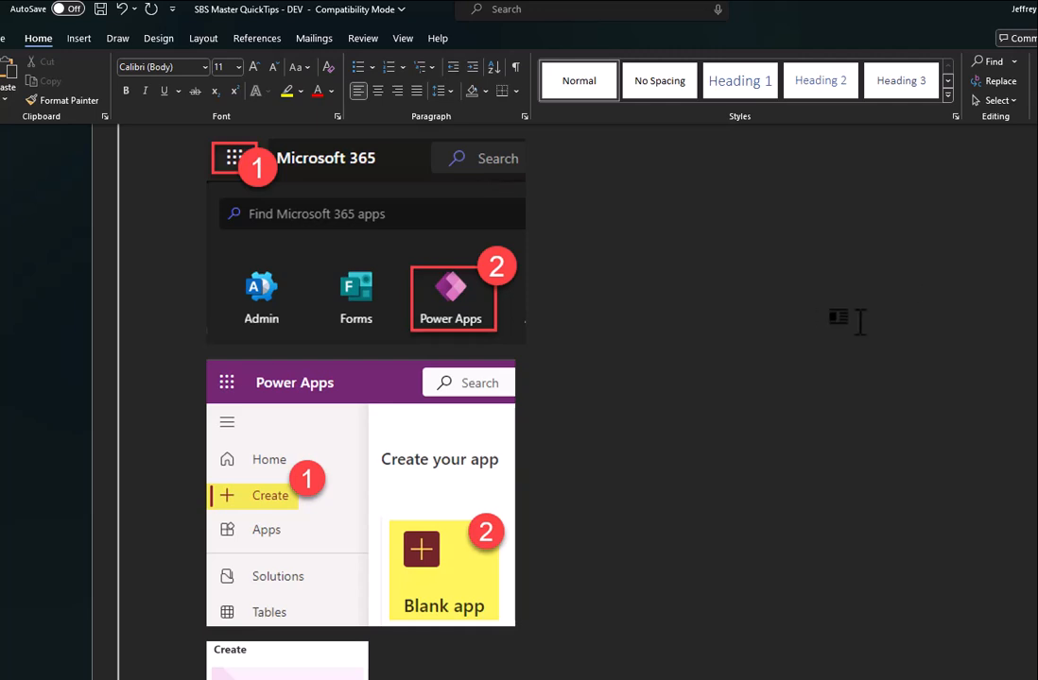
scroll(860, 322, "down", 5)
scroll(868, 312, "down", 2)
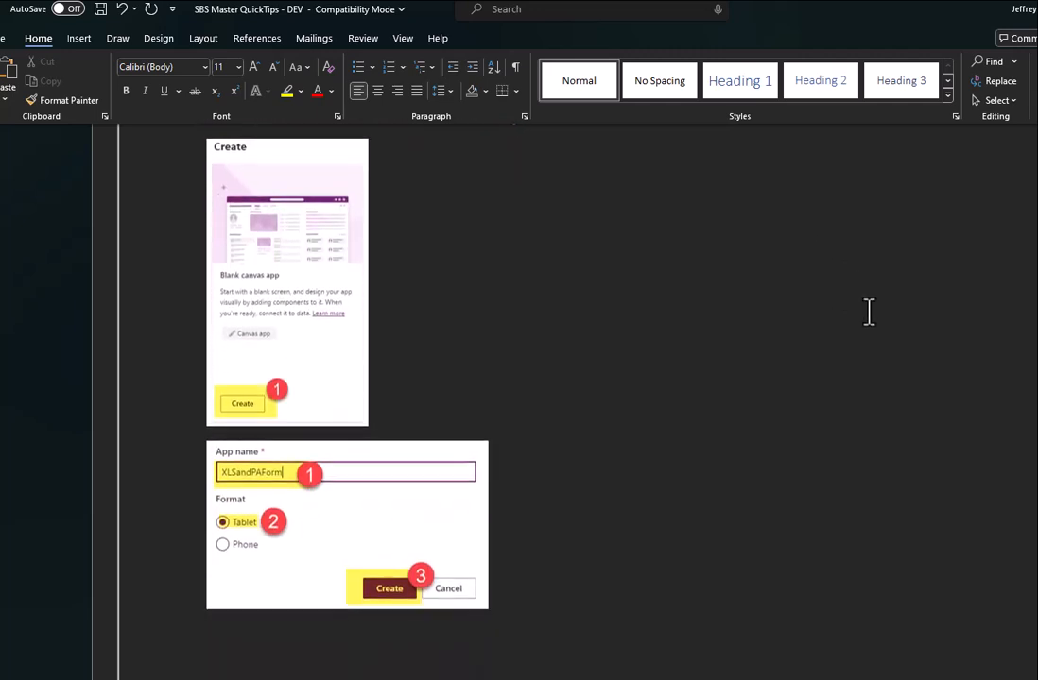
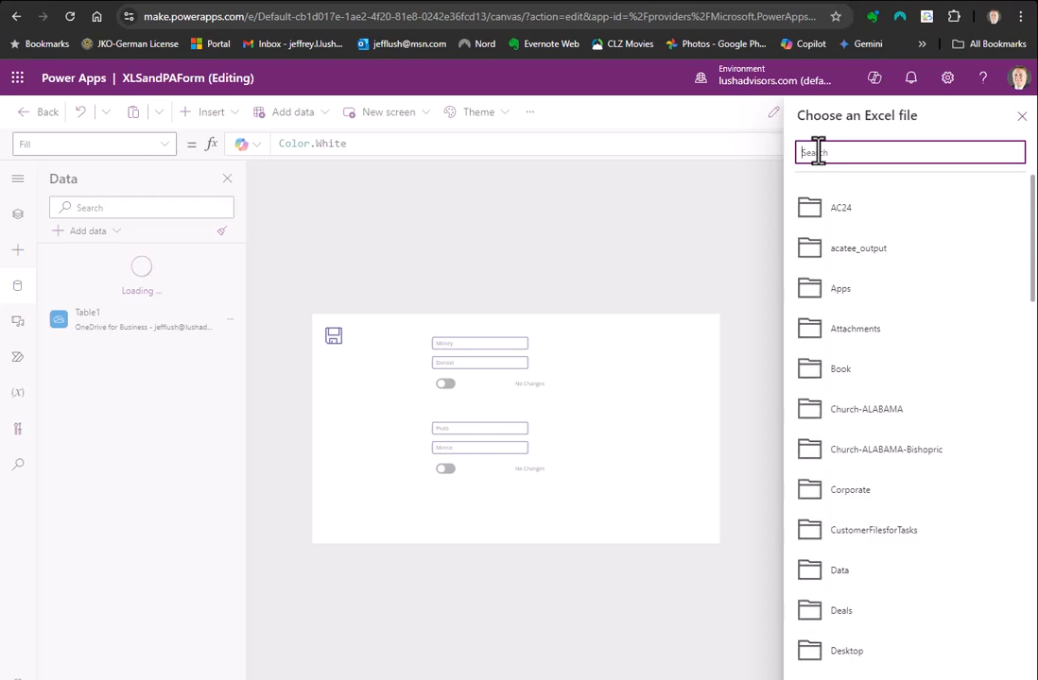
Step: Try searching the top-level Excel file list for "disney" and clear the search
type("disney")
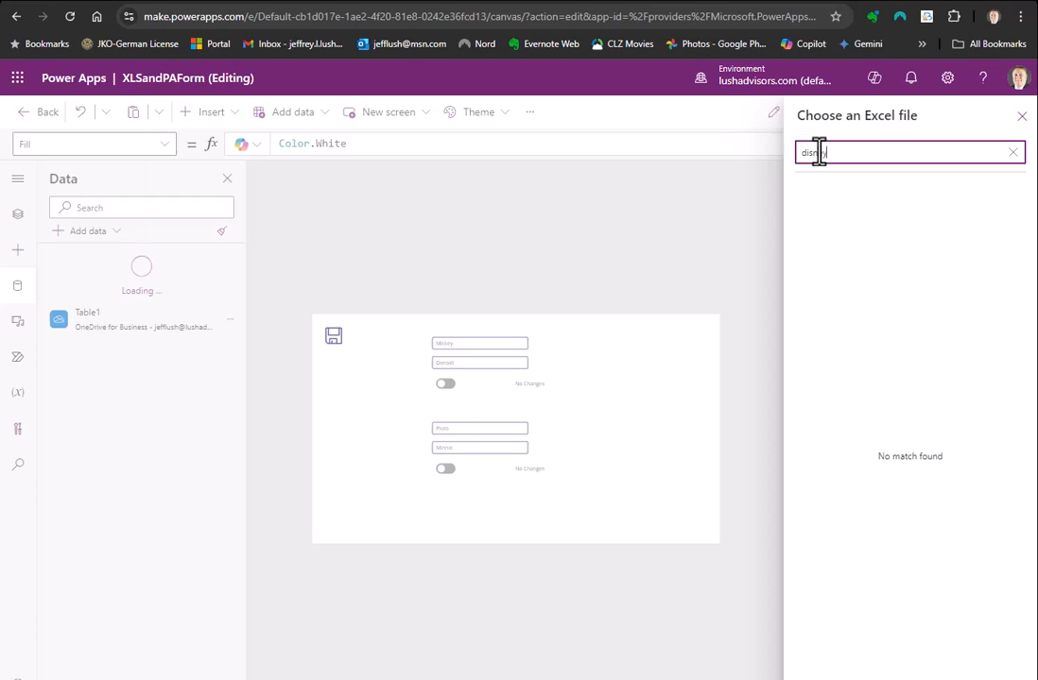
left_click_drag(832, 154, 797, 157)
key("BackSpace")
Step: Search the Power BI Report Data folder for "dis", leave the file chooser without connecting a file, and view Table1's existing connection details
scroll(898, 376, "down", 5)
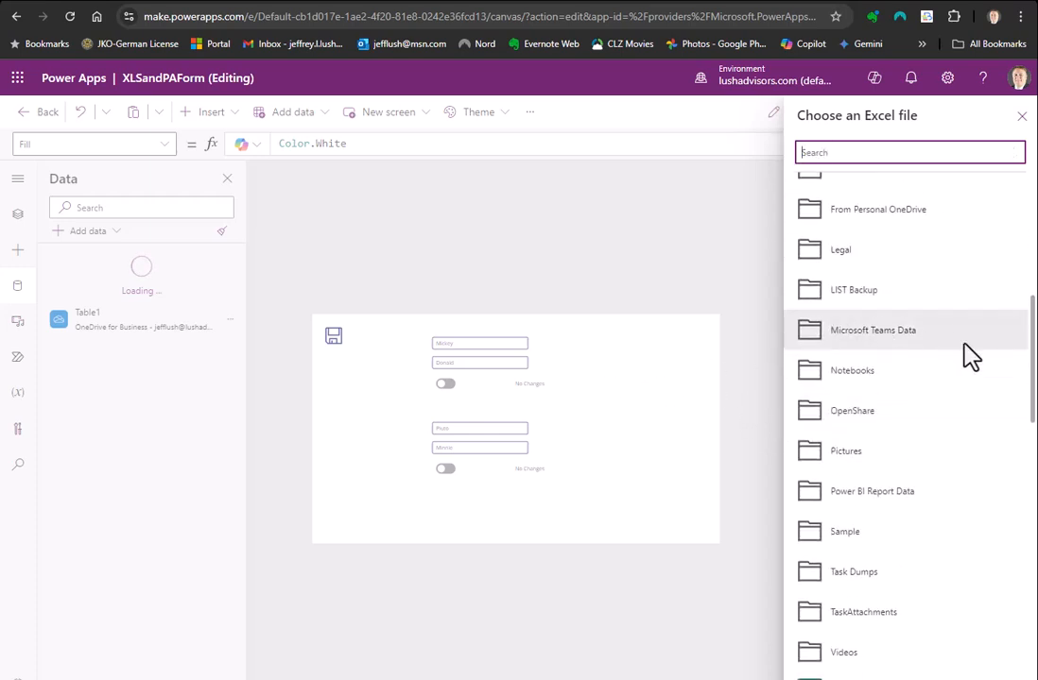
scroll(959, 378, "down", 1)
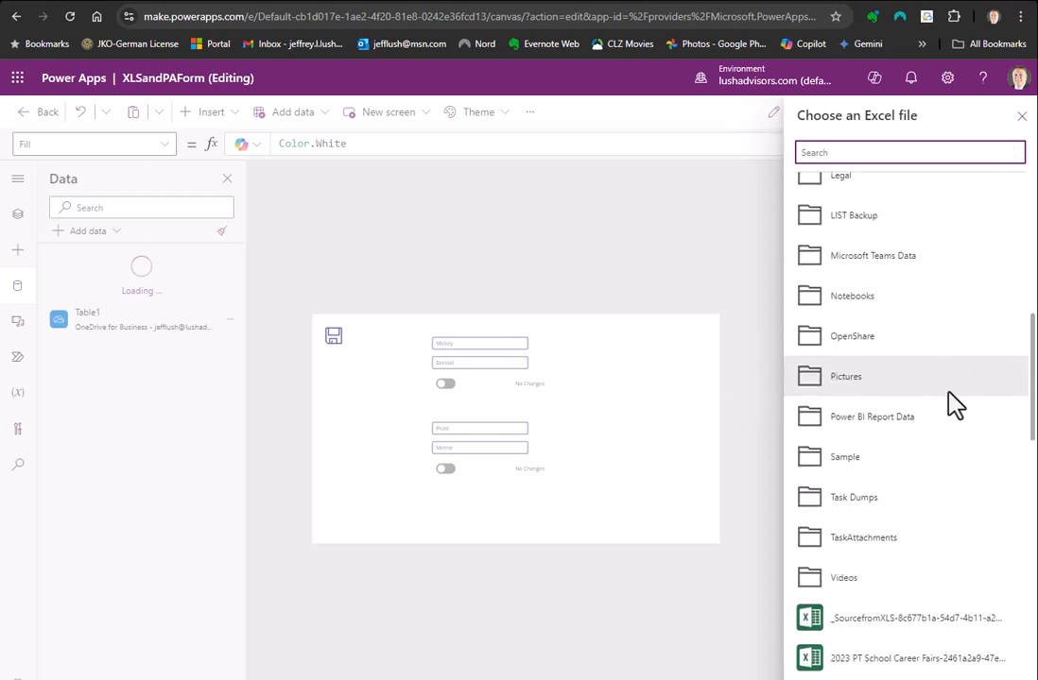
left_click(888, 428)
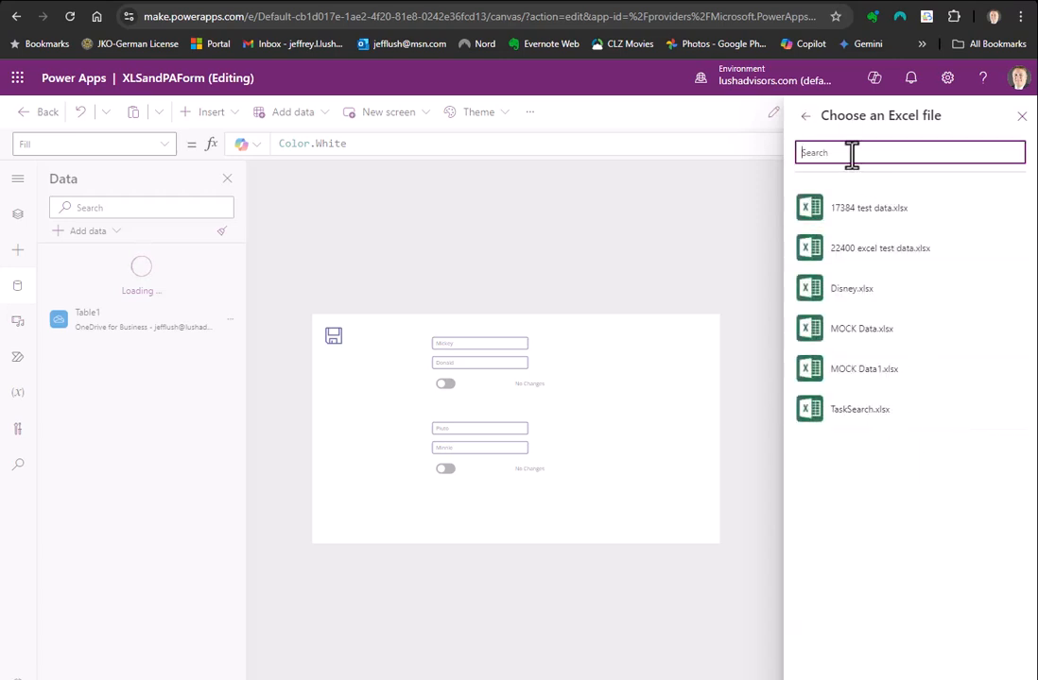
type("dis")
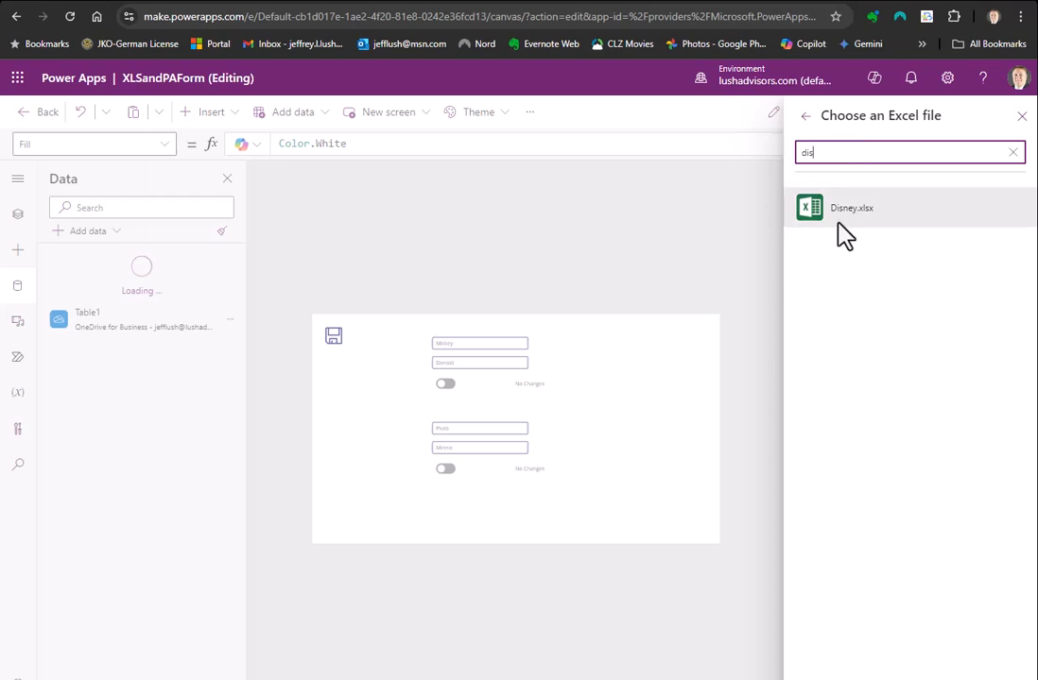
left_click(1022, 117)
mouse_move(118, 276)
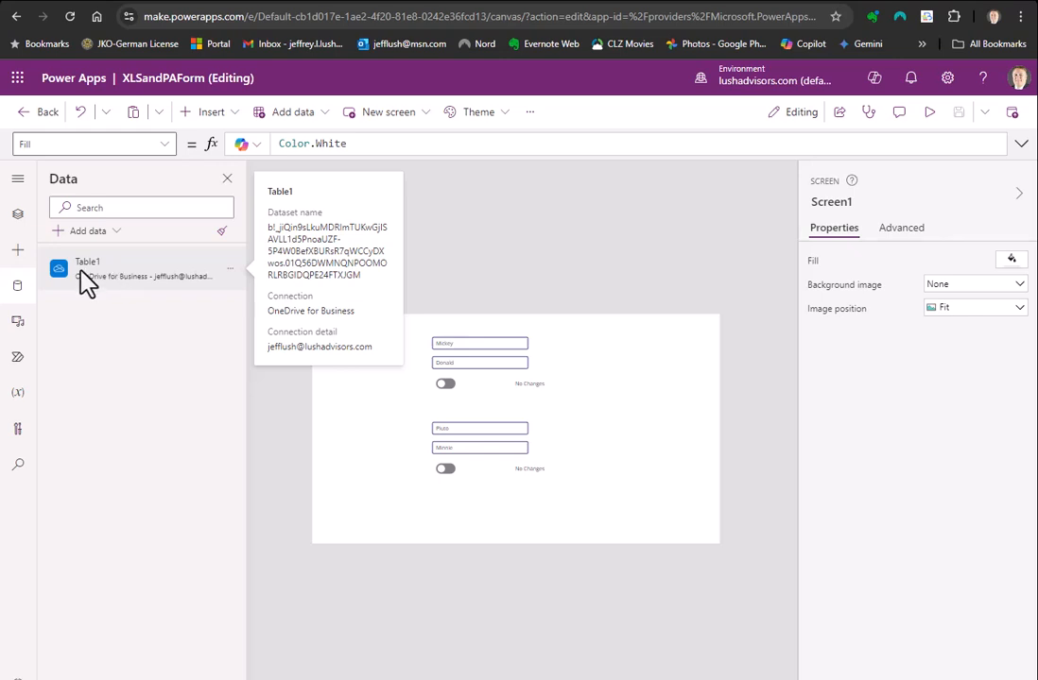
Step: Switch to OneDrive, open the Disney workbook from the recent files, and examine the columns of its table
left_click(427, 1)
left_click(295, 403)
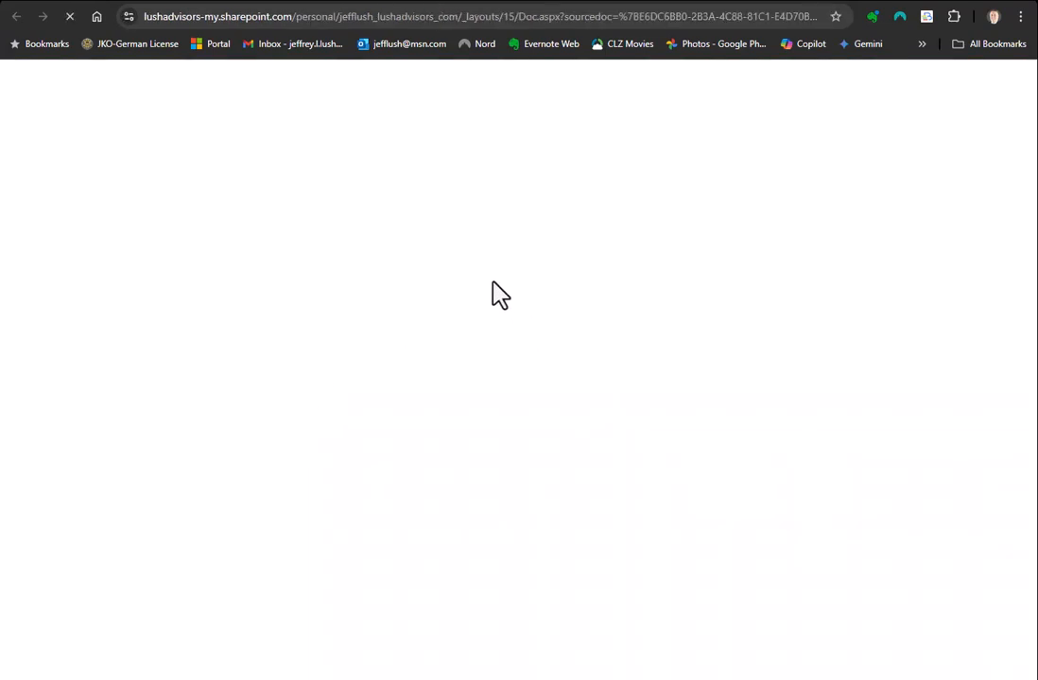
scroll(195, 497, "down", 1)
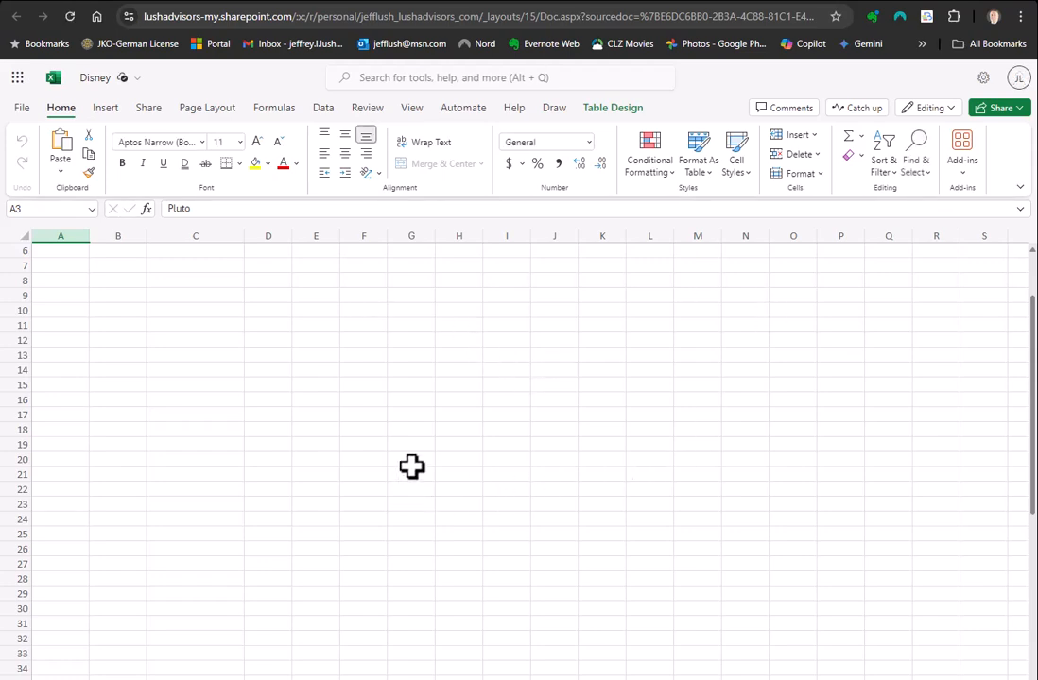
scroll(418, 450, "up", 1)
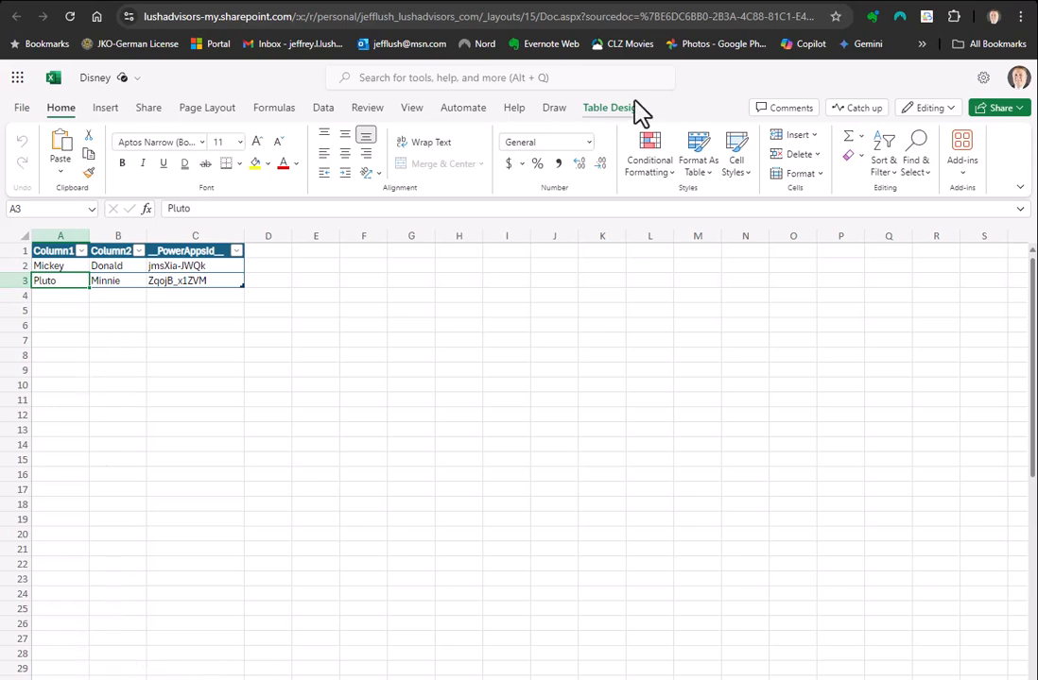
left_click(580, 1)
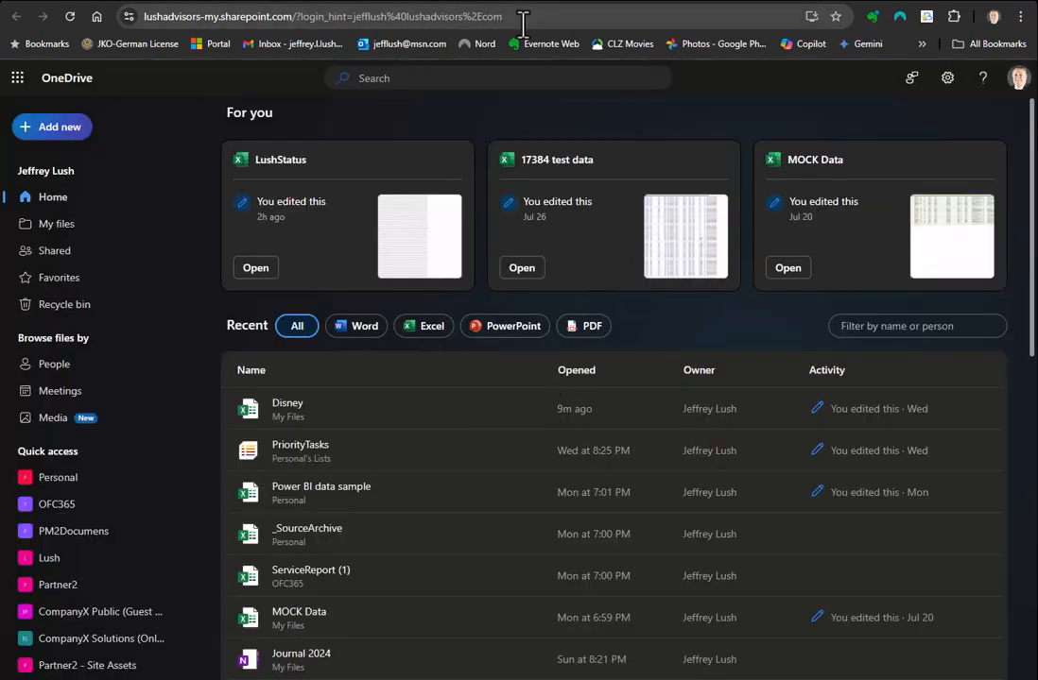
Step: Review the Word guide's illustrated instructions for connecting Table1 from Disney.xlsx through OneDrive for Business
left_click(652, 7)
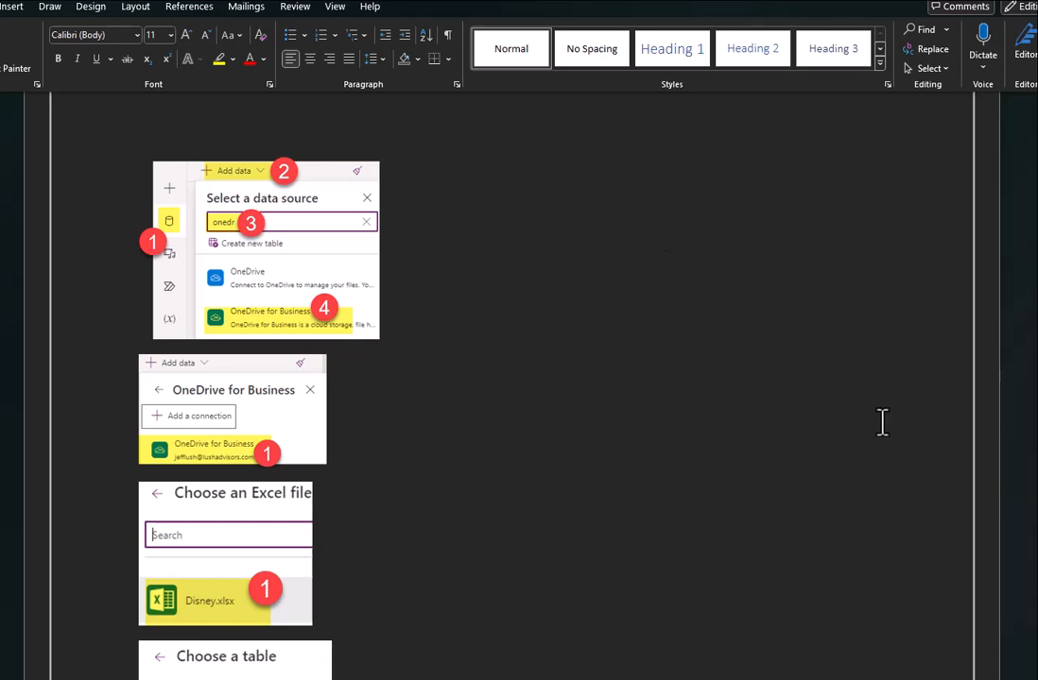
scroll(877, 423, "down", 10)
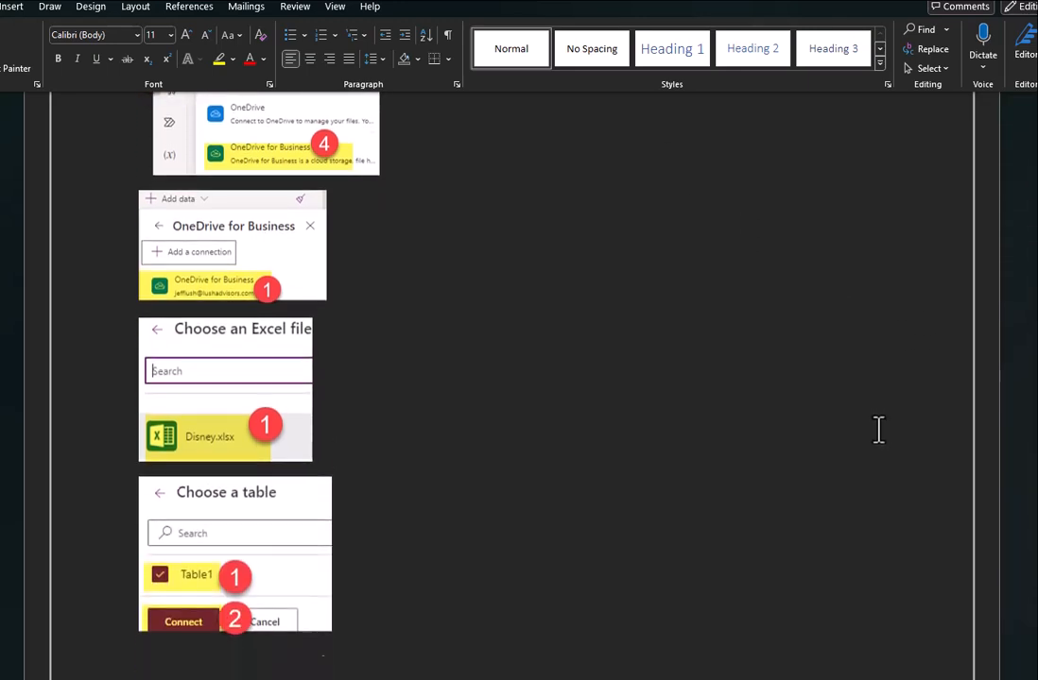
scroll(878, 430, "down", 1)
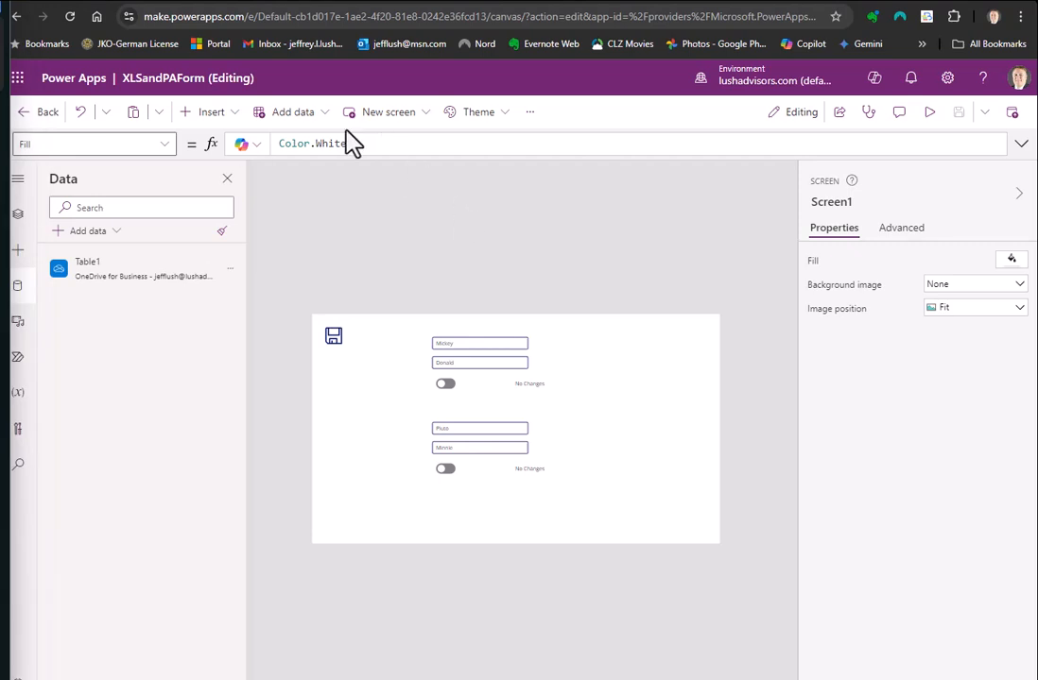
Step: Insert a blank vertical gallery on Screen1 and set its data source to Table1
left_click(225, 115)
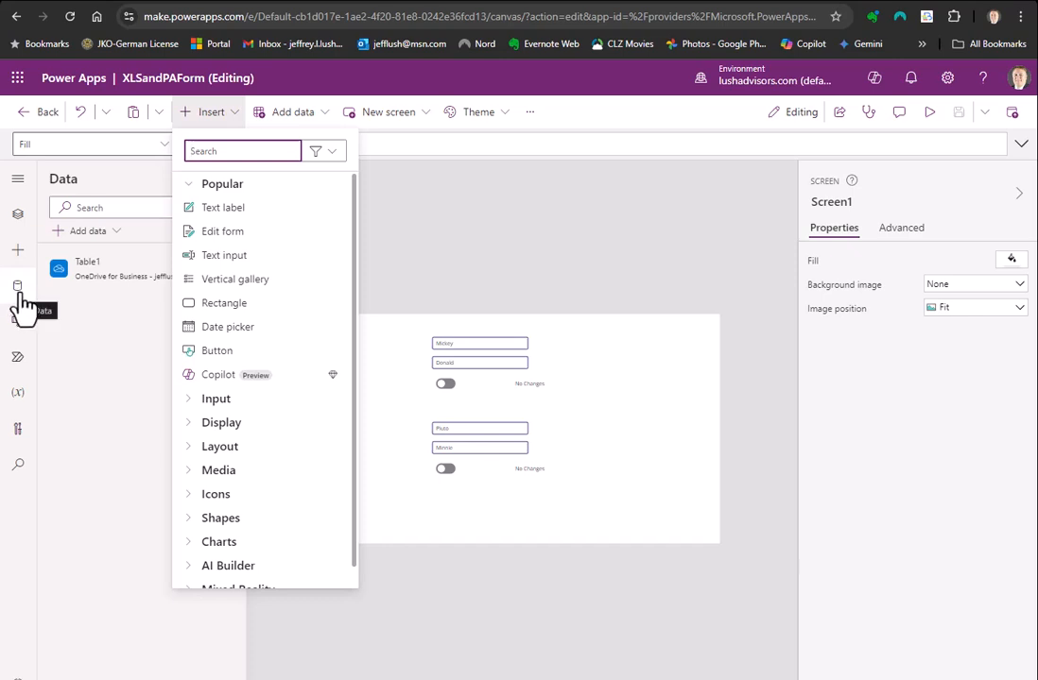
left_click(425, 236)
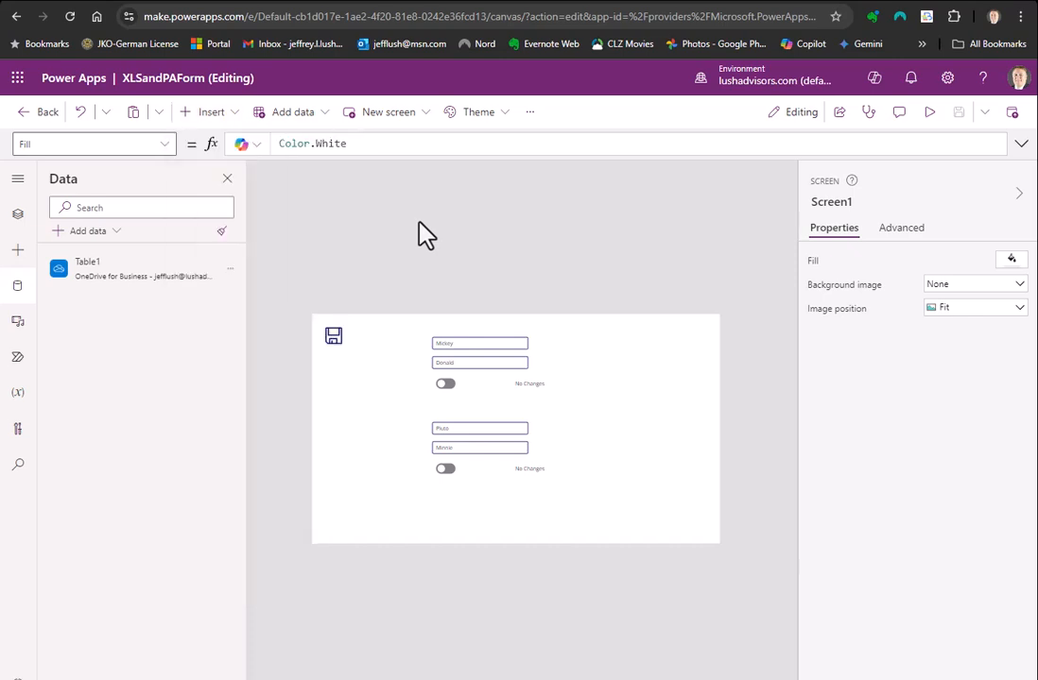
left_click(20, 219)
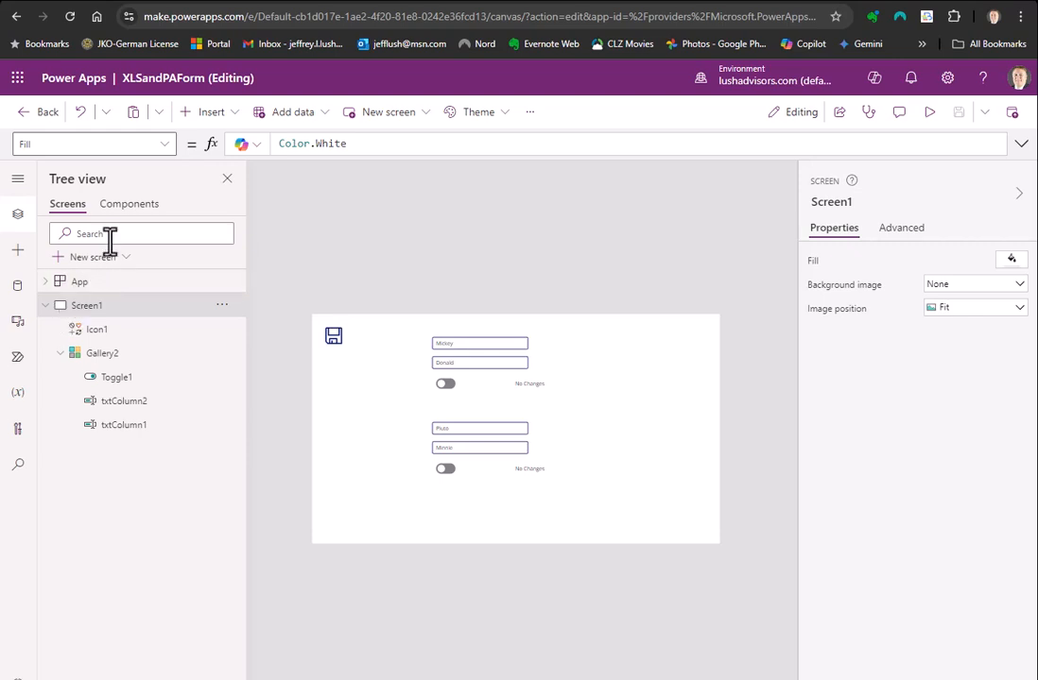
left_click(211, 113)
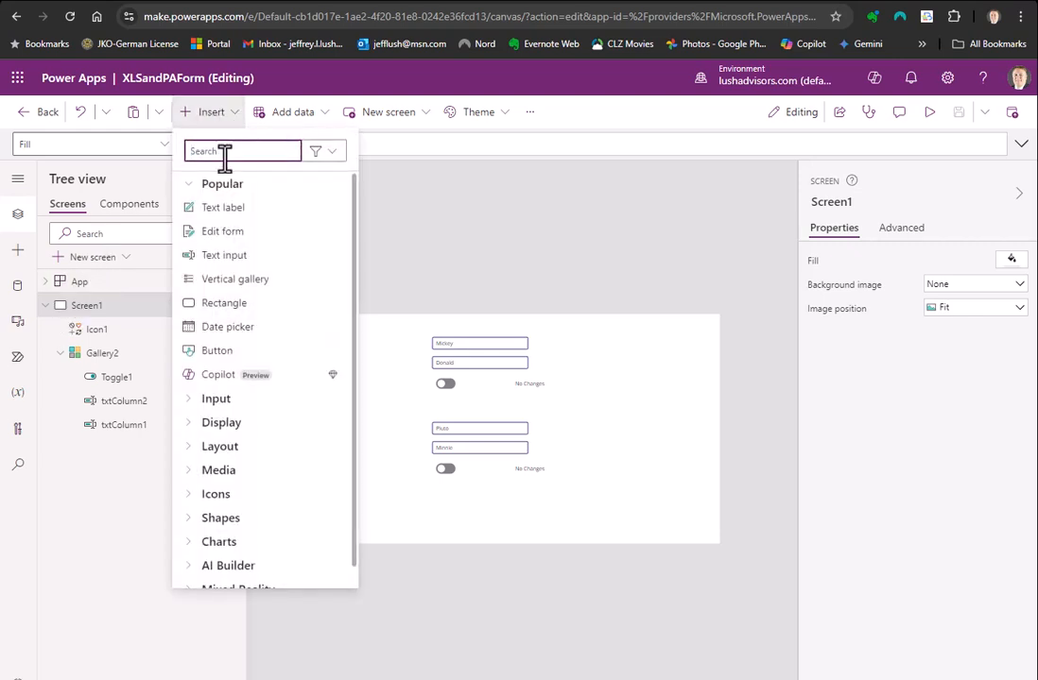
type("gal")
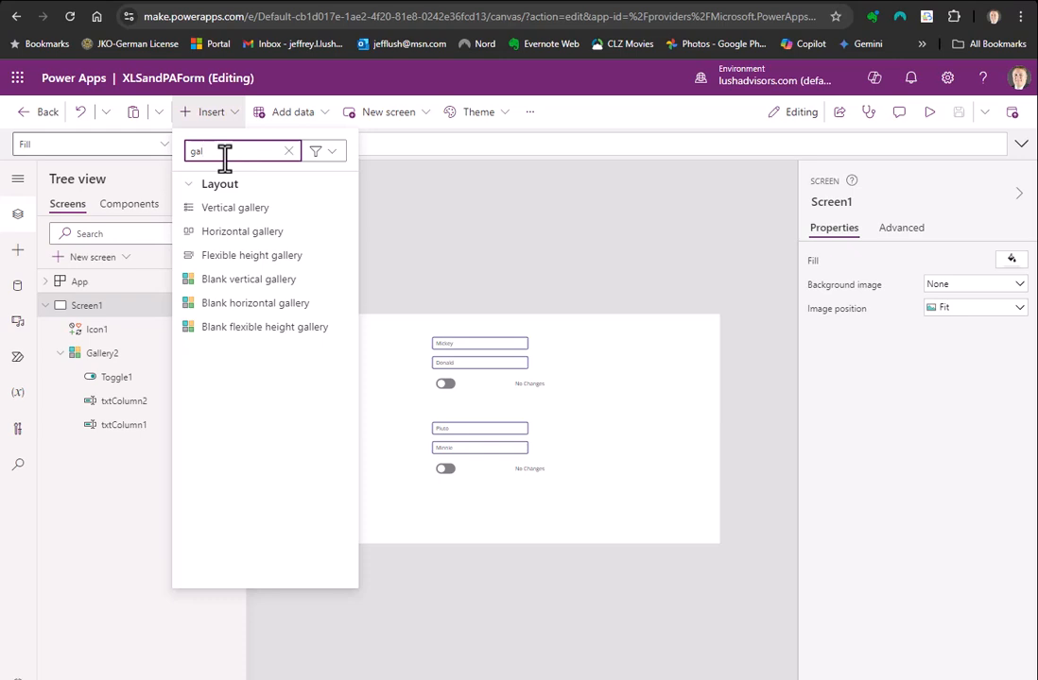
left_click(289, 284)
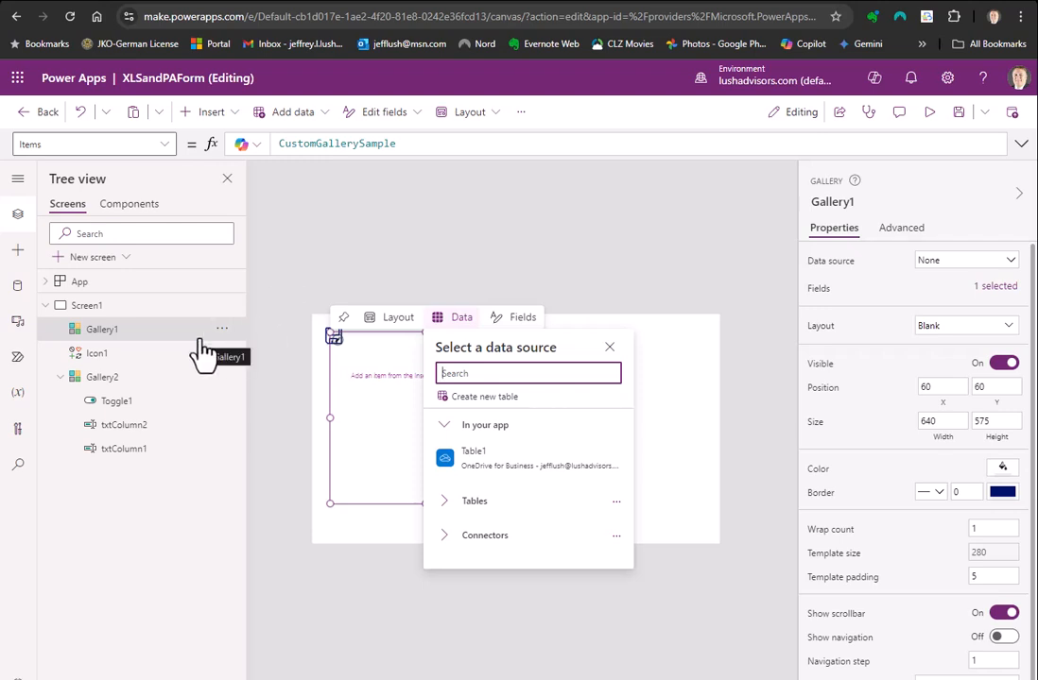
mouse_move(487, 462)
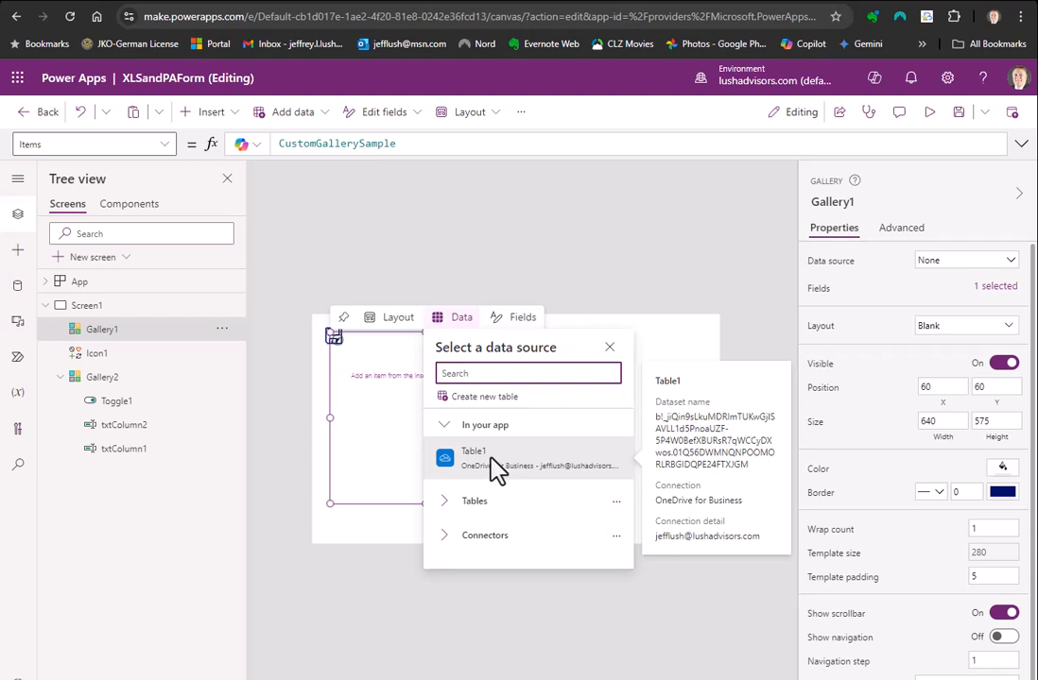
left_click(550, 469)
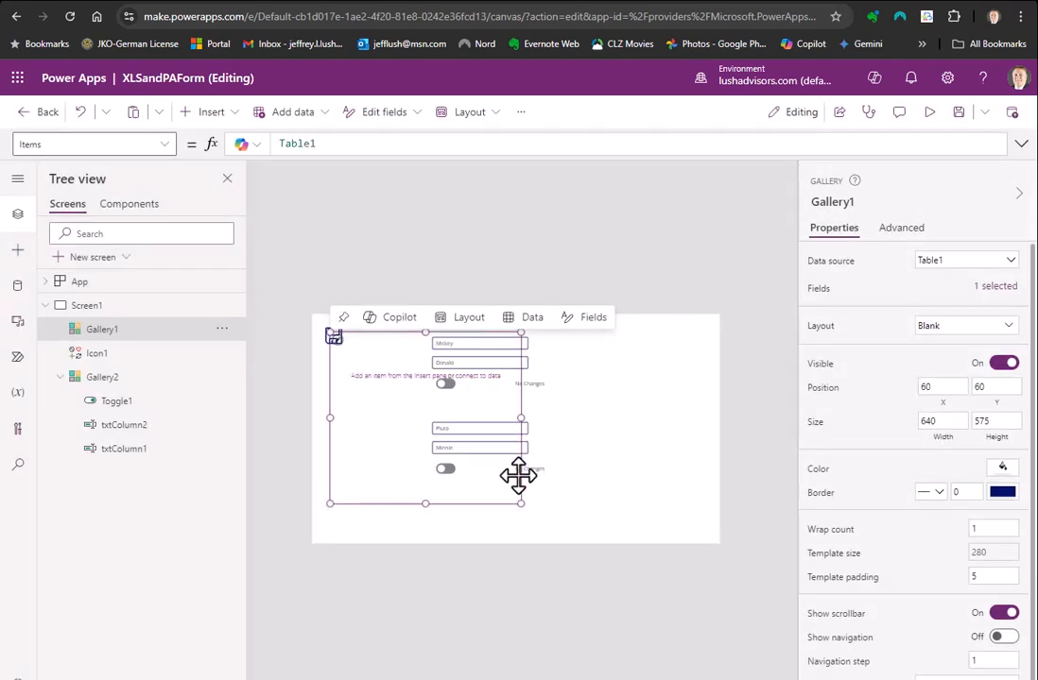
Step: Separate the two galleries by moving Gallery1 to about X 726, Y 104 and Gallery2 to about X 178, Y 30
left_click_drag(521, 488, 781, 522)
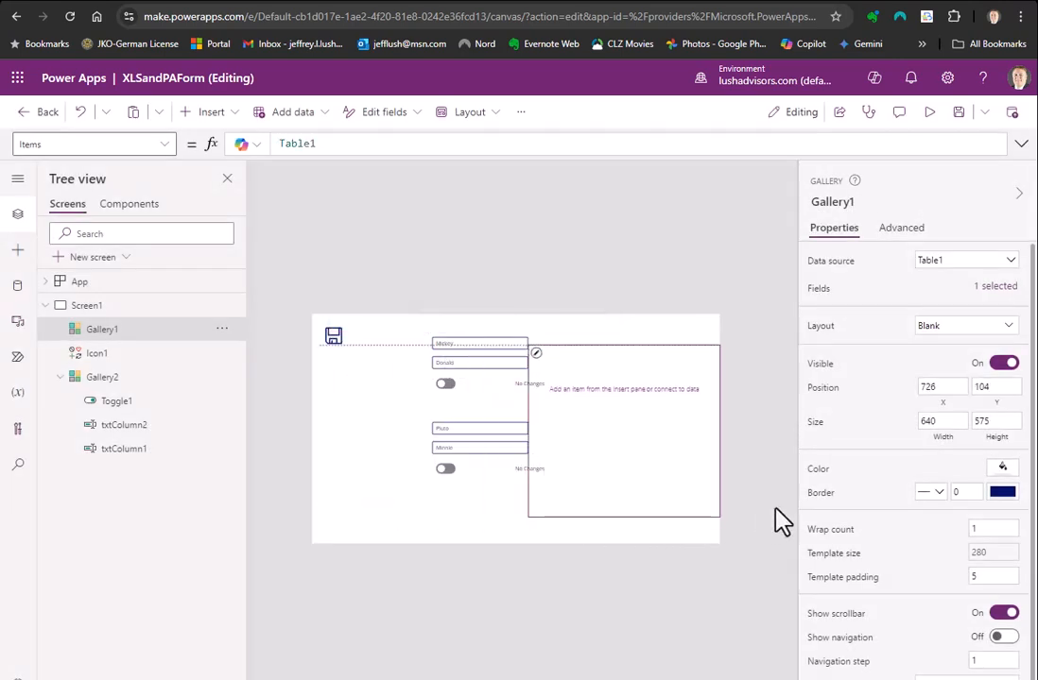
left_click(474, 383)
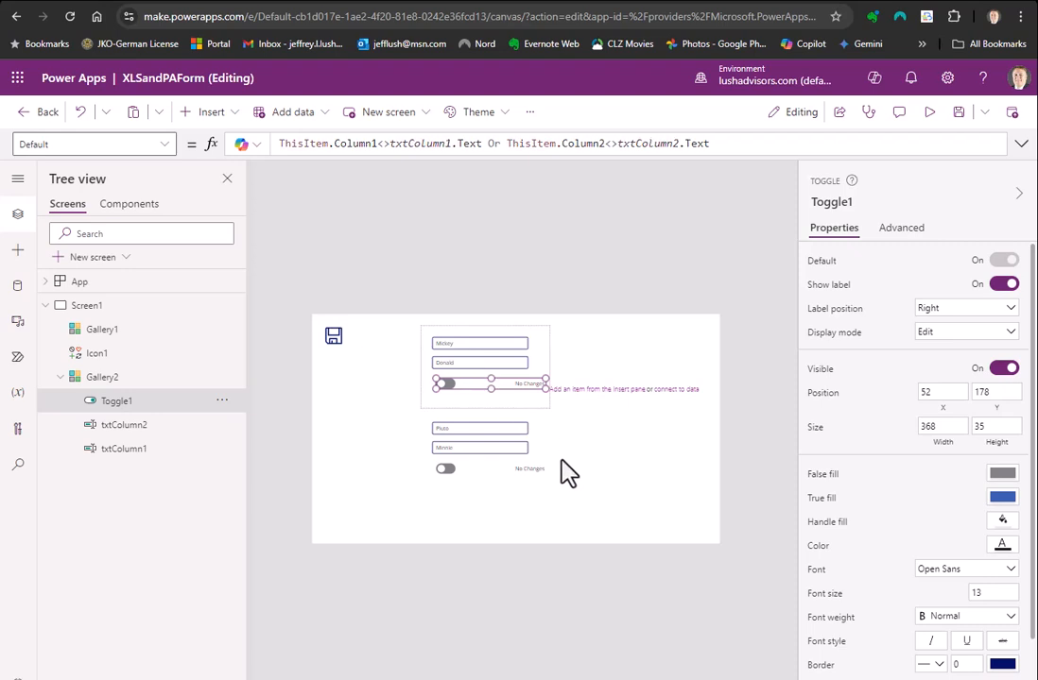
left_click(94, 378)
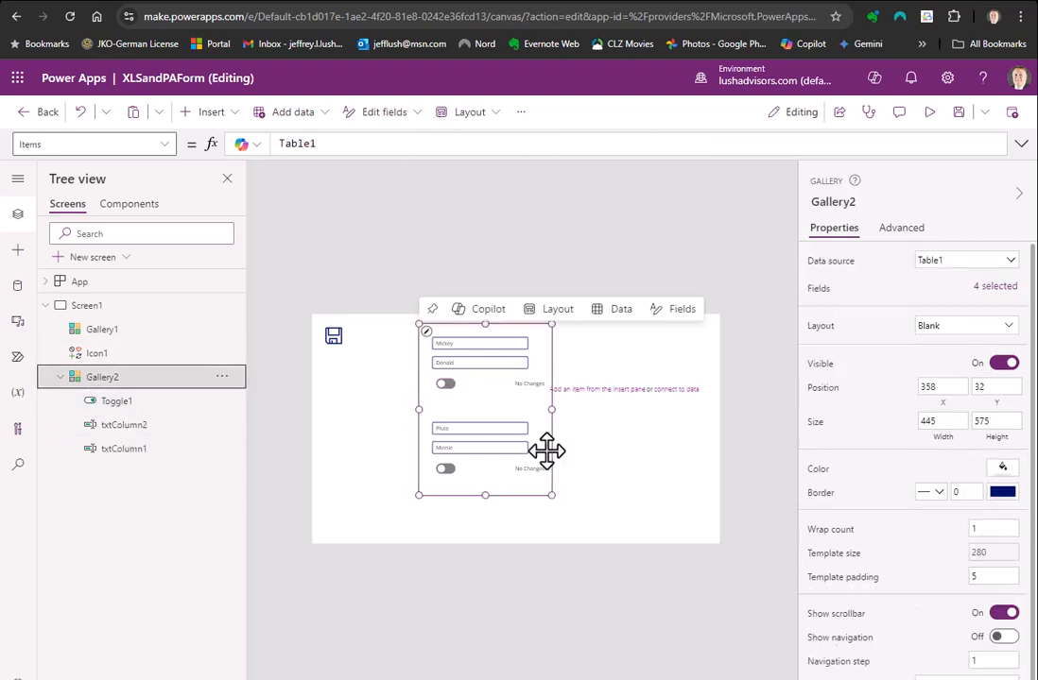
left_click_drag(552, 453, 498, 452)
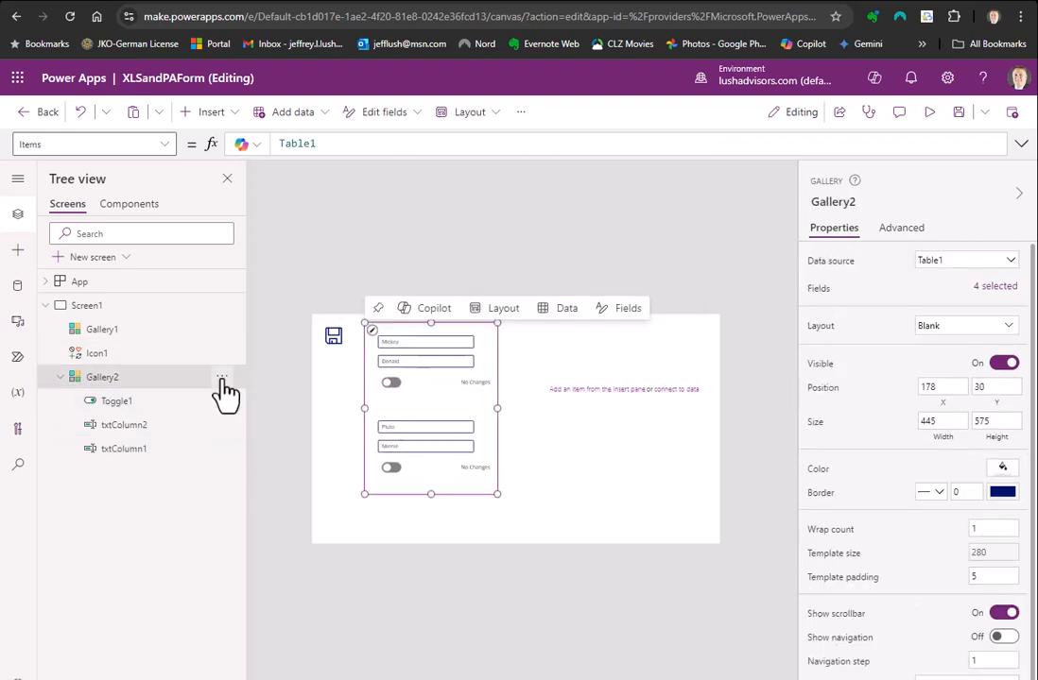
Step: Select the empty Gallery1 and open its item template for editing
left_click(123, 333)
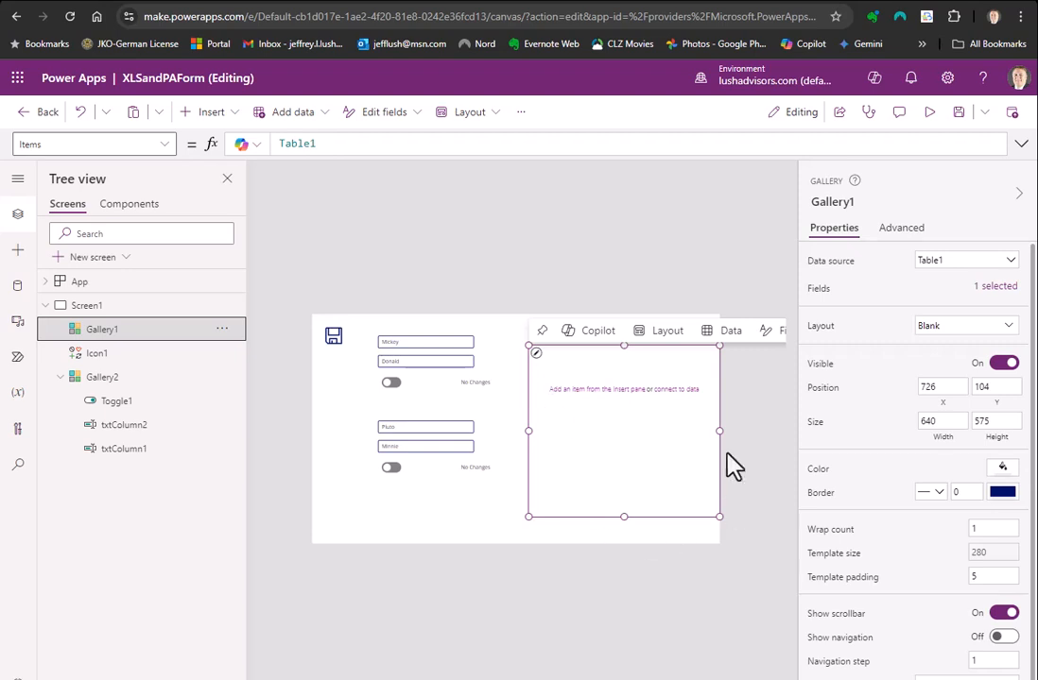
left_click(535, 354)
left_click(535, 359)
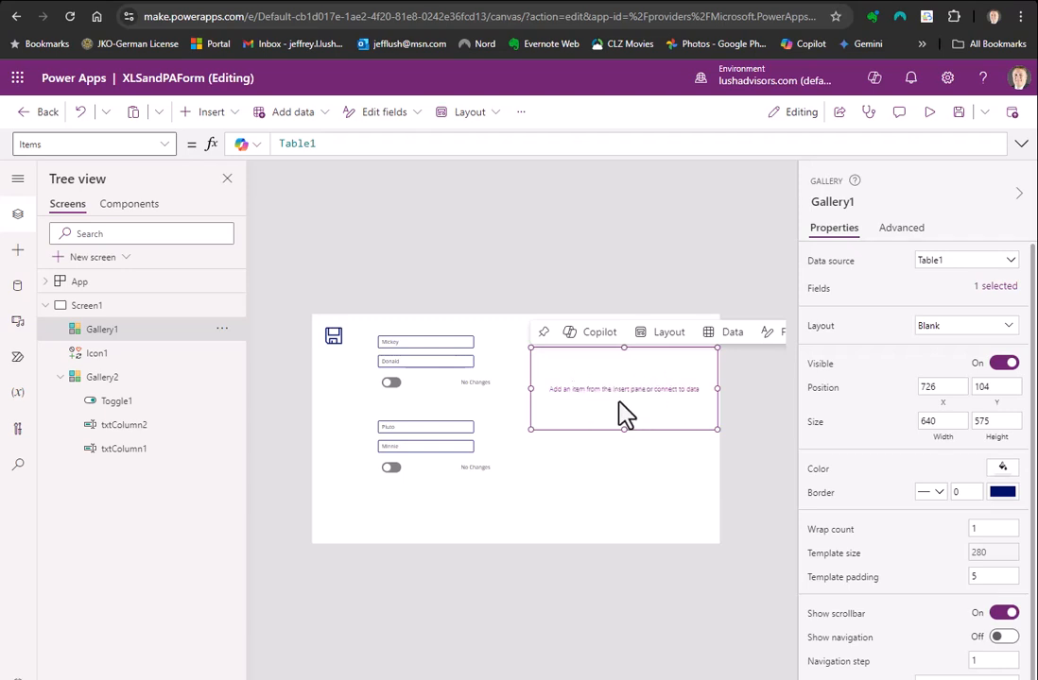
left_click(755, 456)
left_click(123, 332)
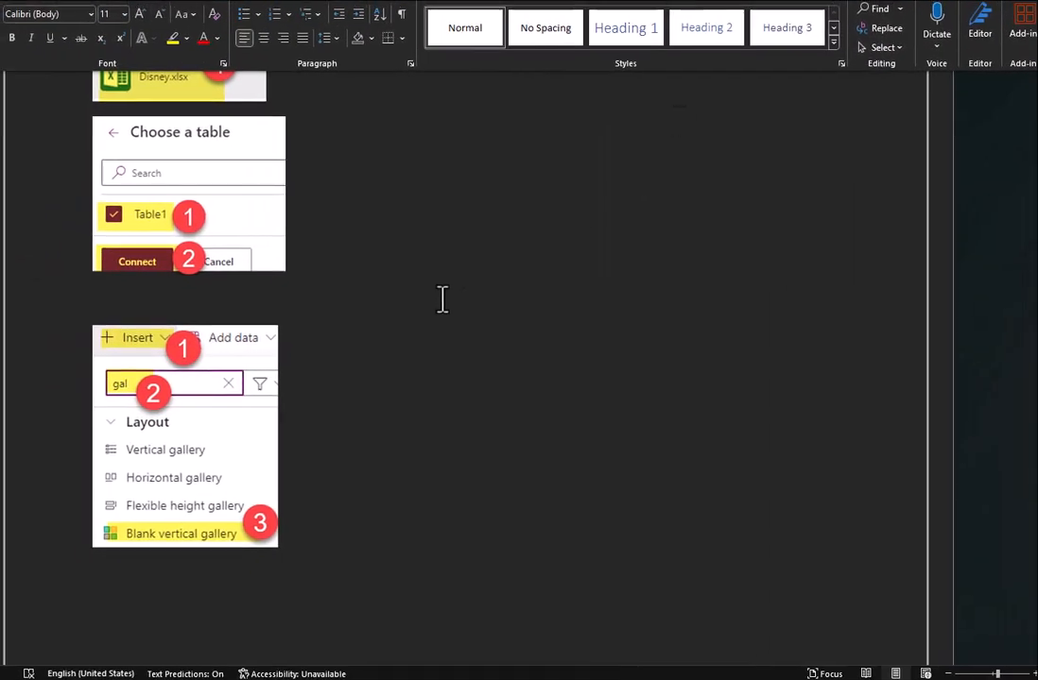
Step: Review the Word guide's instructions on linking the gallery to Table1, editing its template, and adding a text input with Default ThisItem.Column1
scroll(456, 278, "down", 15)
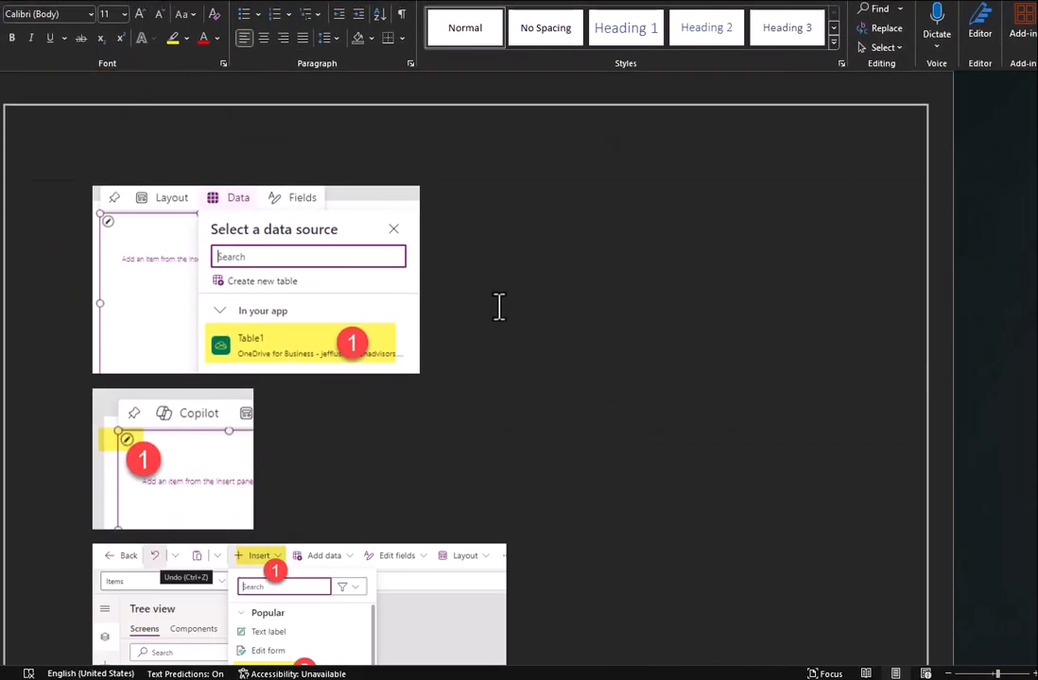
left_click(132, 456)
scroll(679, 343, "down", 5)
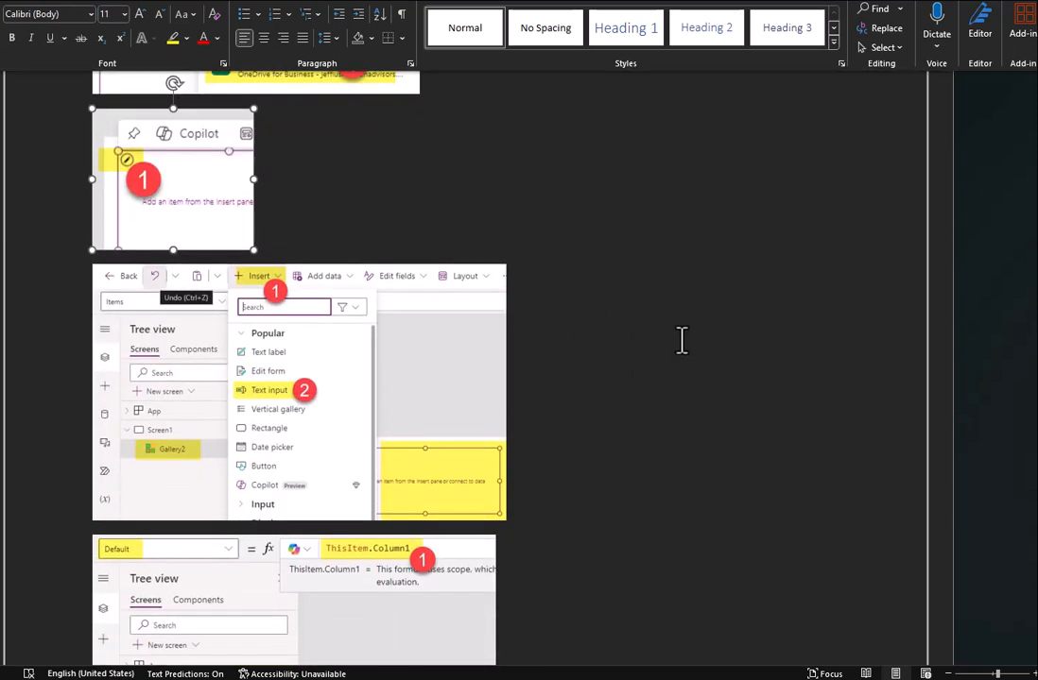
scroll(679, 340, "up", 4)
scroll(658, 300, "down", 1)
scroll(659, 301, "down", 3)
scroll(658, 302, "up", 1)
scroll(659, 300, "down", 1)
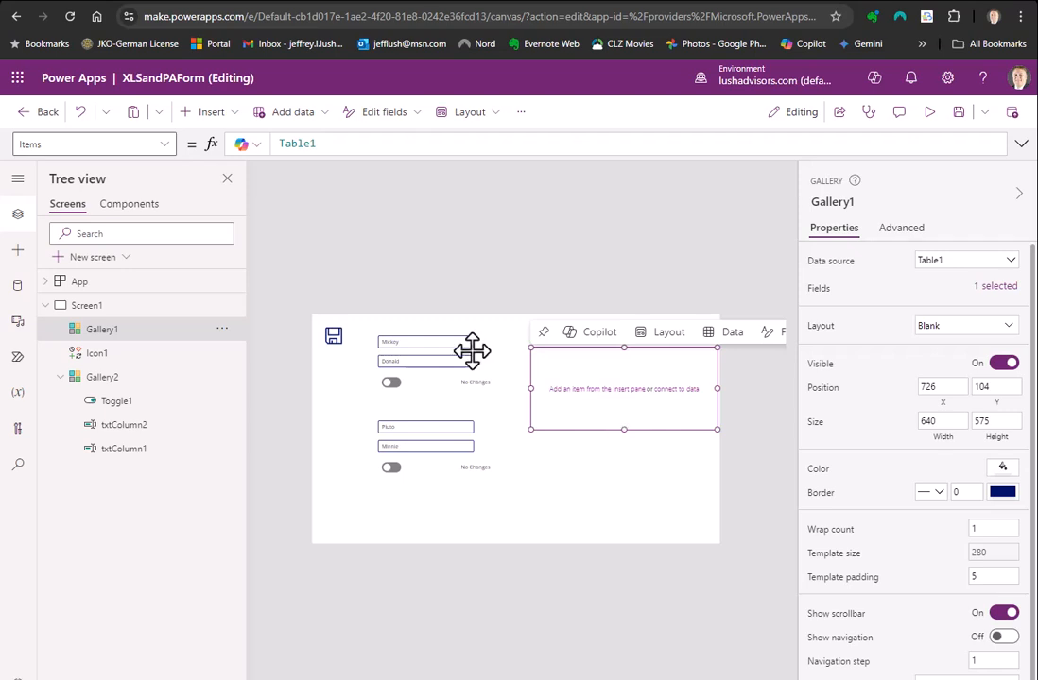
Step: Add a text label to Gallery1's template and move it to X 0, Y 0
left_click(209, 112)
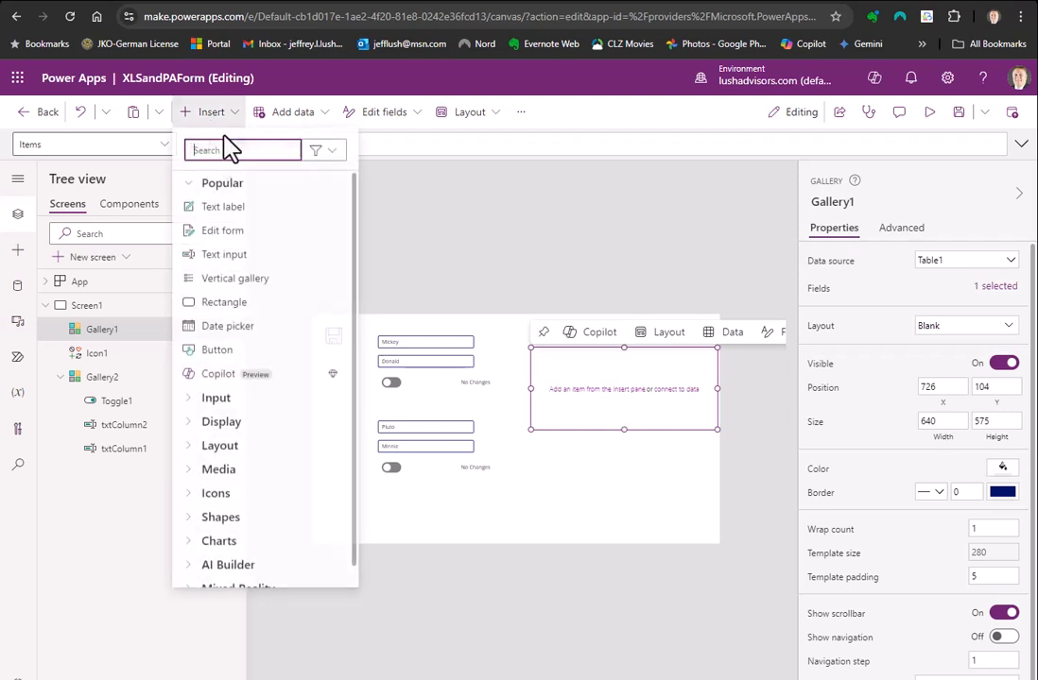
left_click(226, 209)
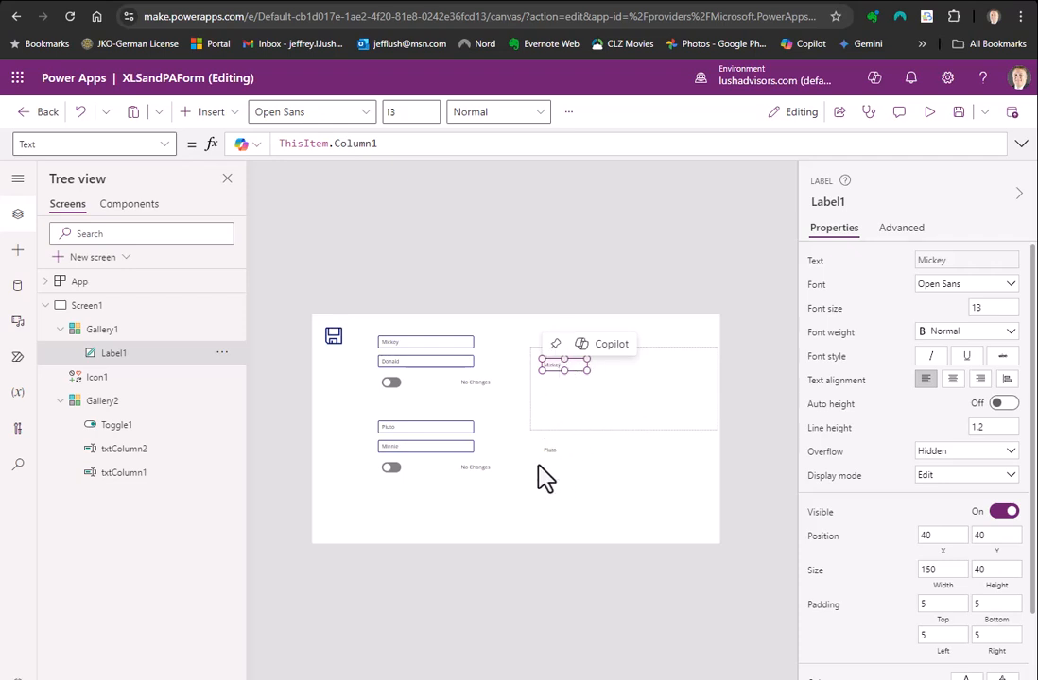
left_click_drag(570, 370, 532, 355)
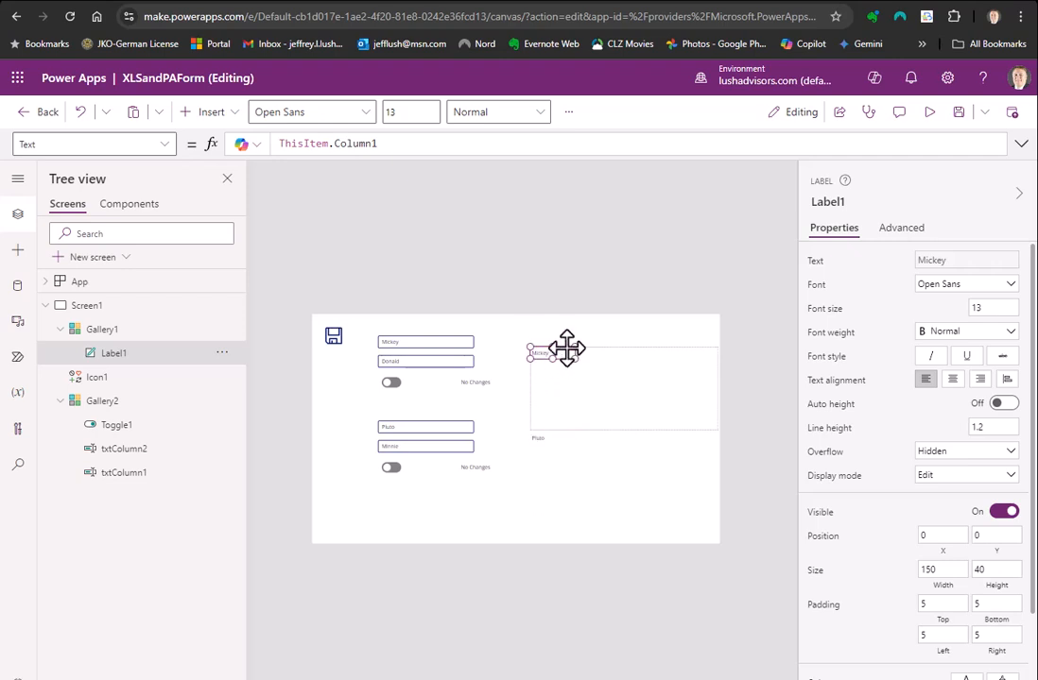
left_click(130, 330)
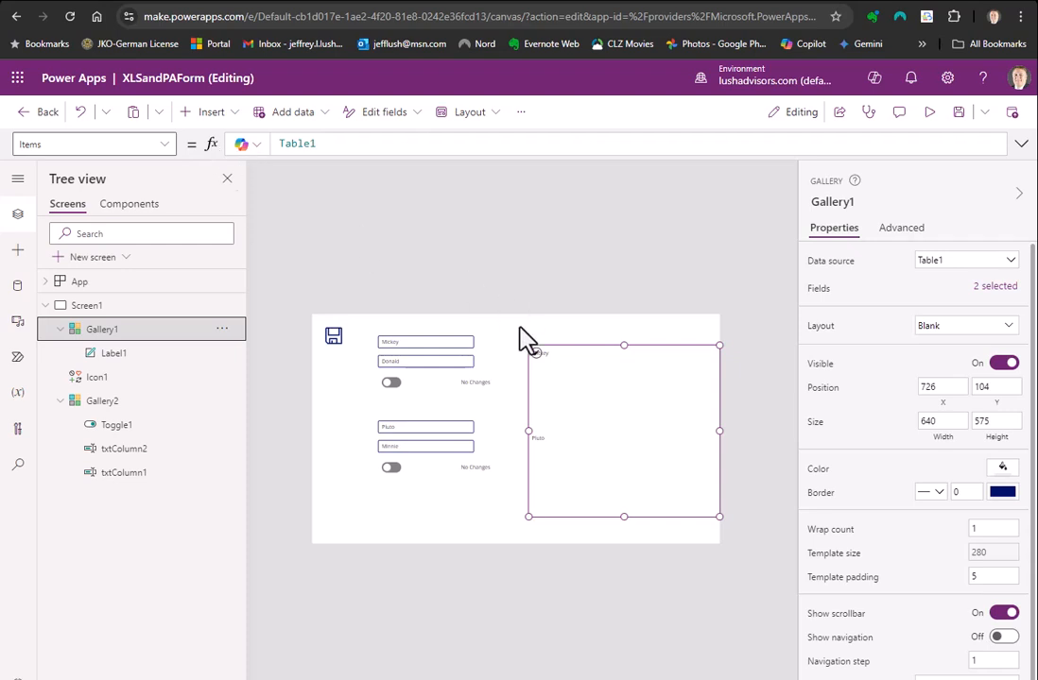
left_click(204, 113)
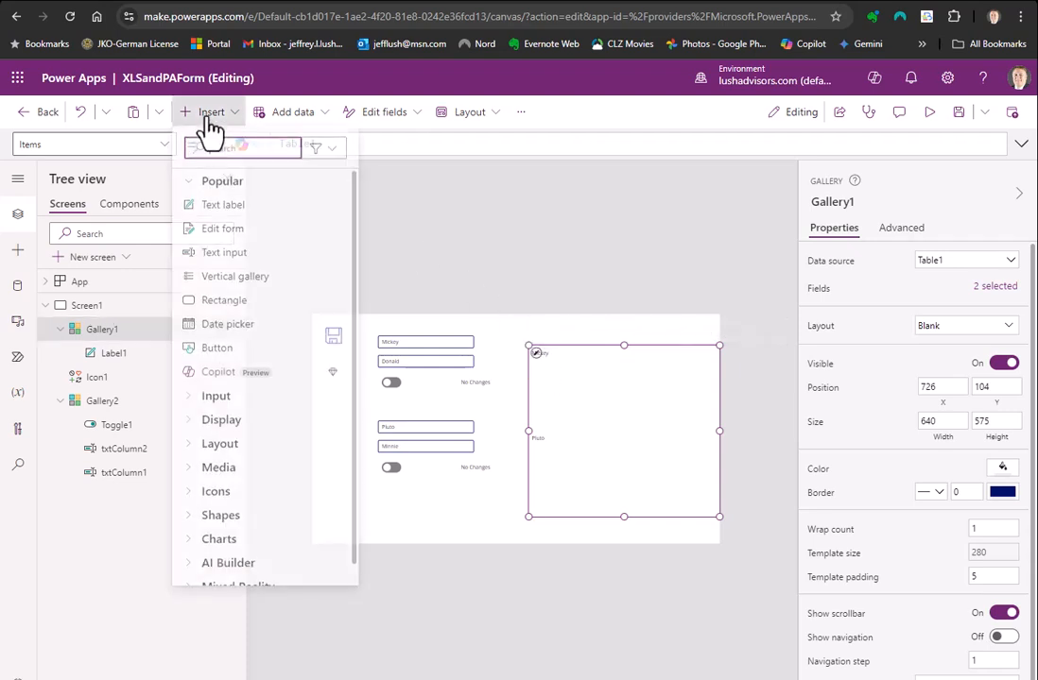
left_click(222, 210)
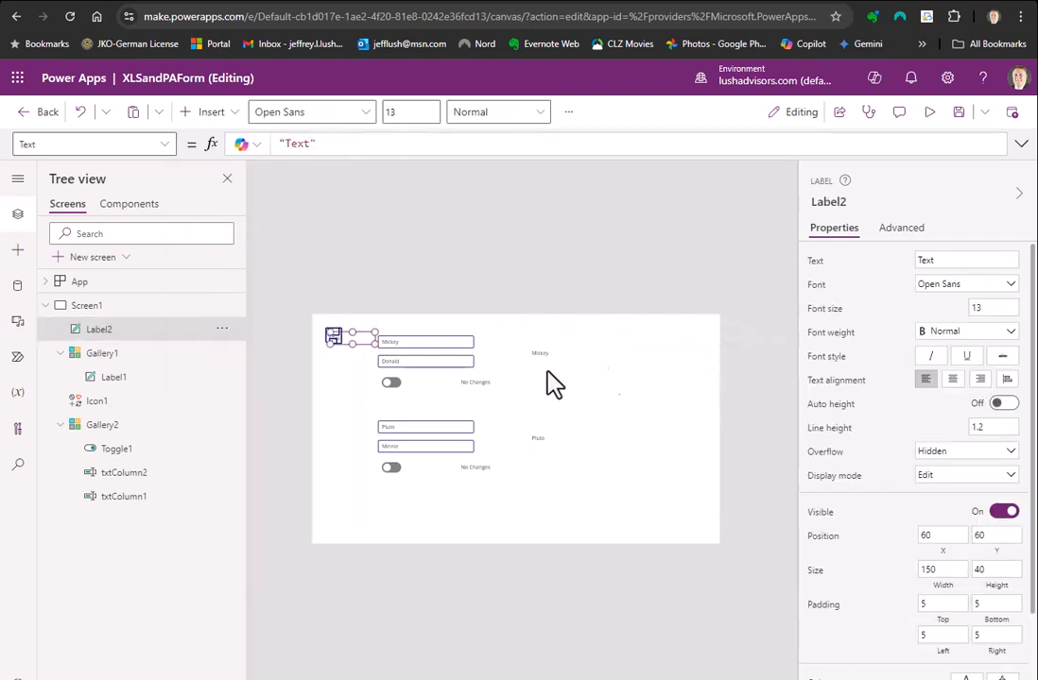
left_click_drag(361, 338, 624, 521)
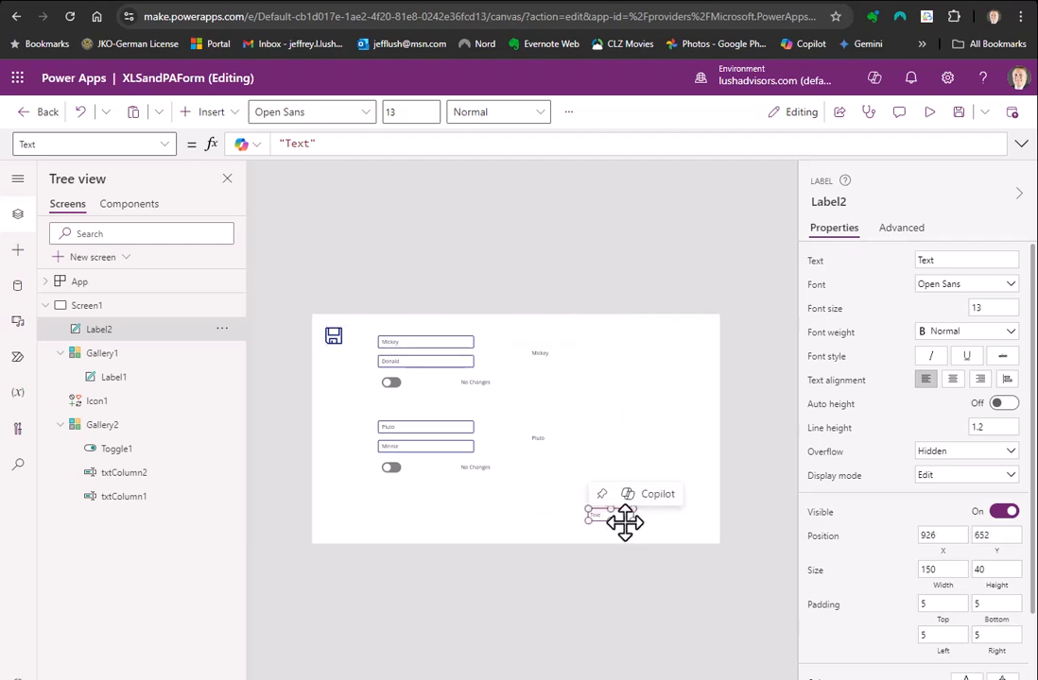
key("Delete")
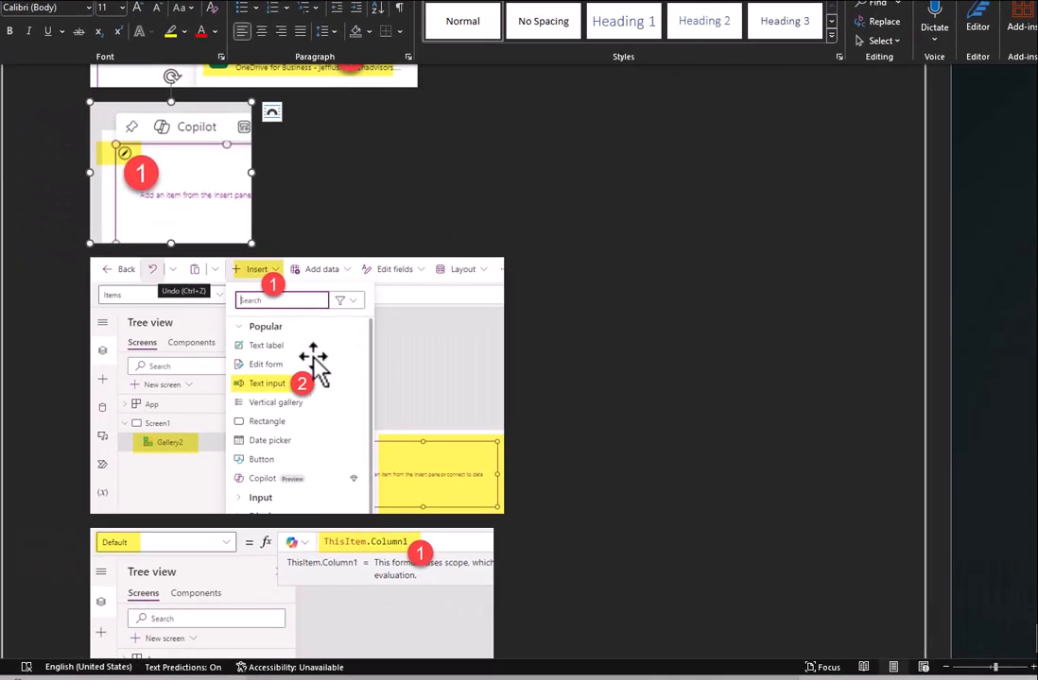
Step: Rename the text label inside Gallery1's template as lblColumn1
scroll(364, 411, "down", 5)
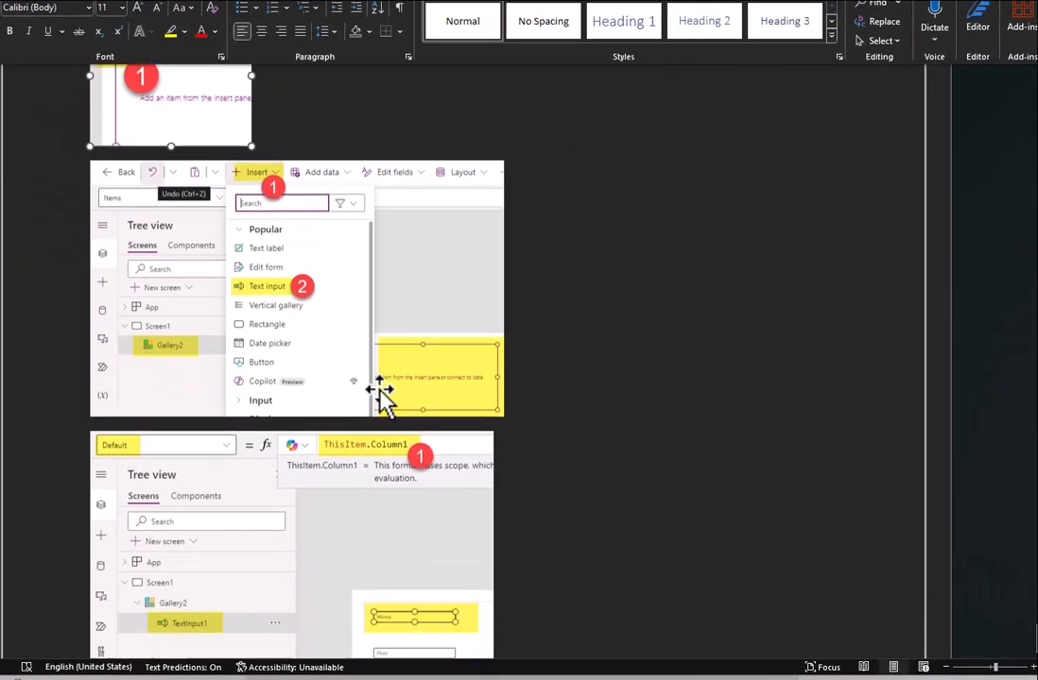
scroll(372, 389, "down", 3)
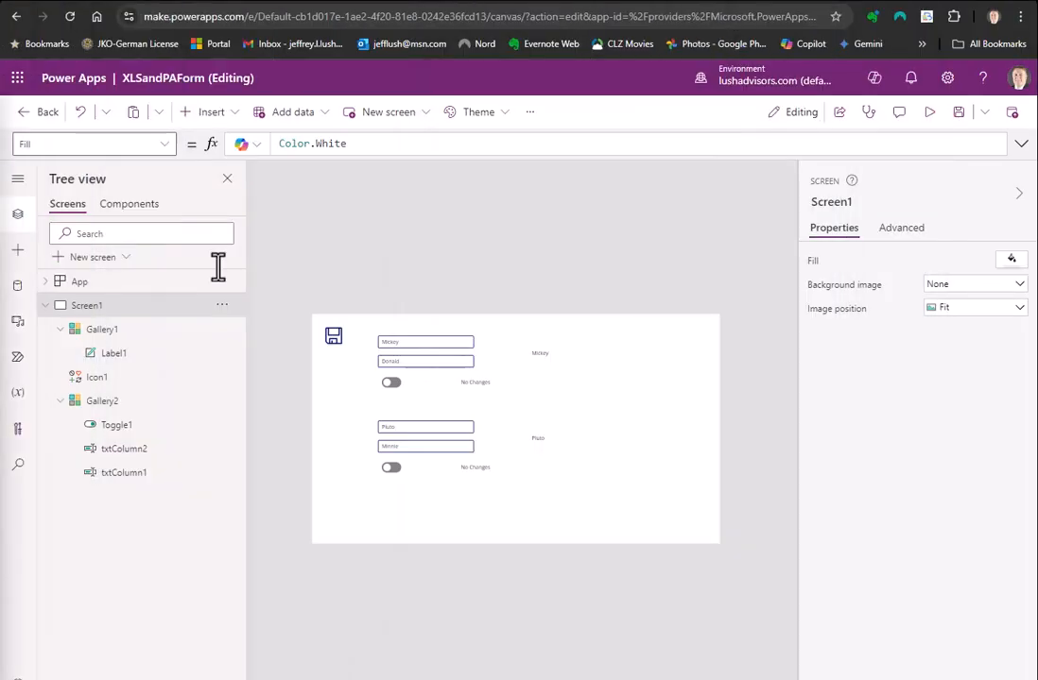
left_click(600, 413)
left_click(551, 363)
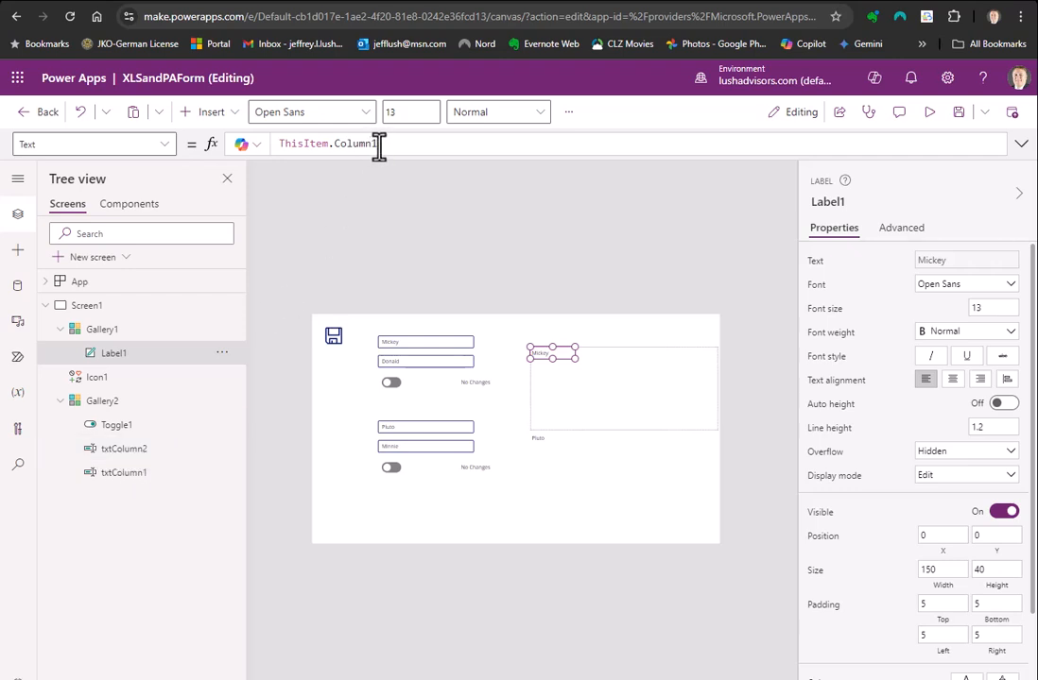
double_click(118, 352)
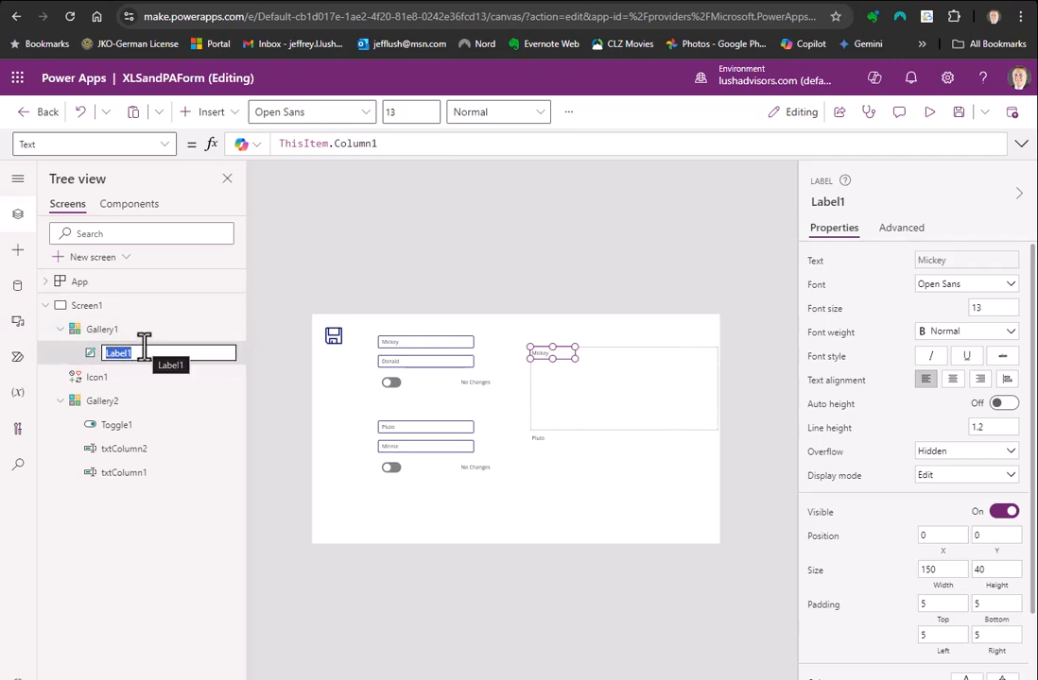
type("lblColumn")
left_click(377, 144)
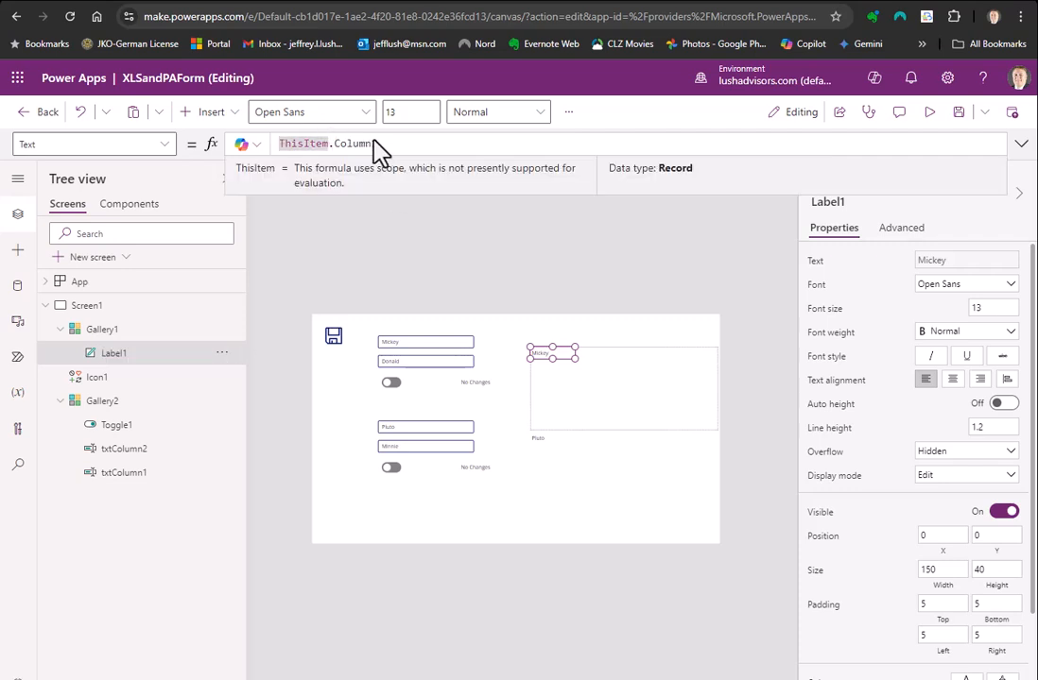
left_click(348, 231)
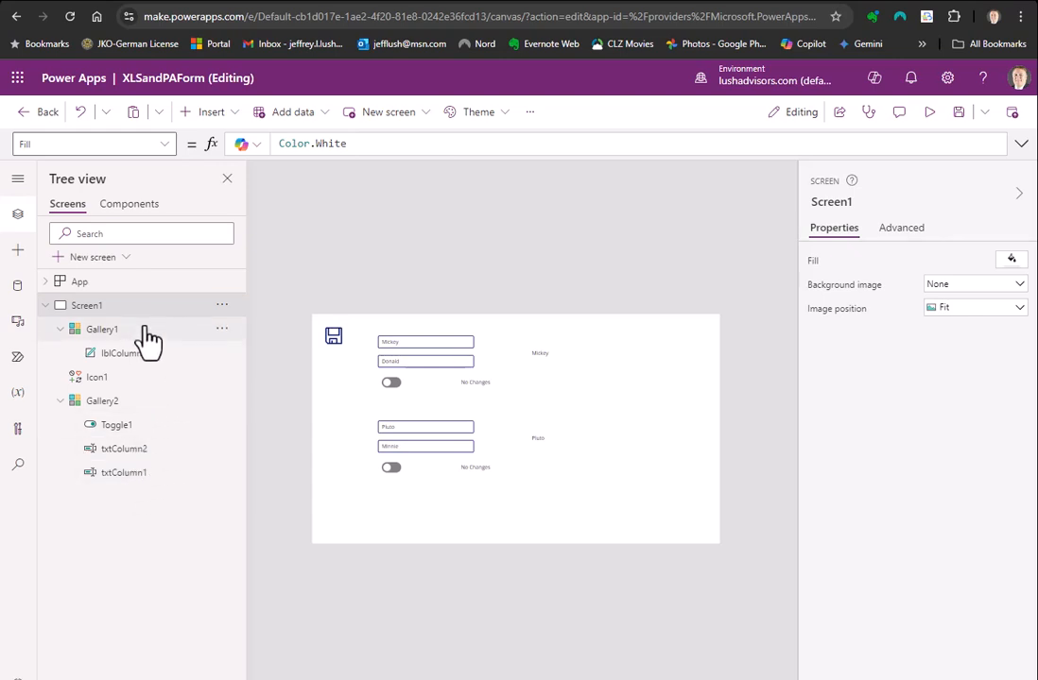
Step: Duplicate lblColumn1 within Gallery1's template and place the copy beneath the original at about X 0, Y 76
left_click(134, 354)
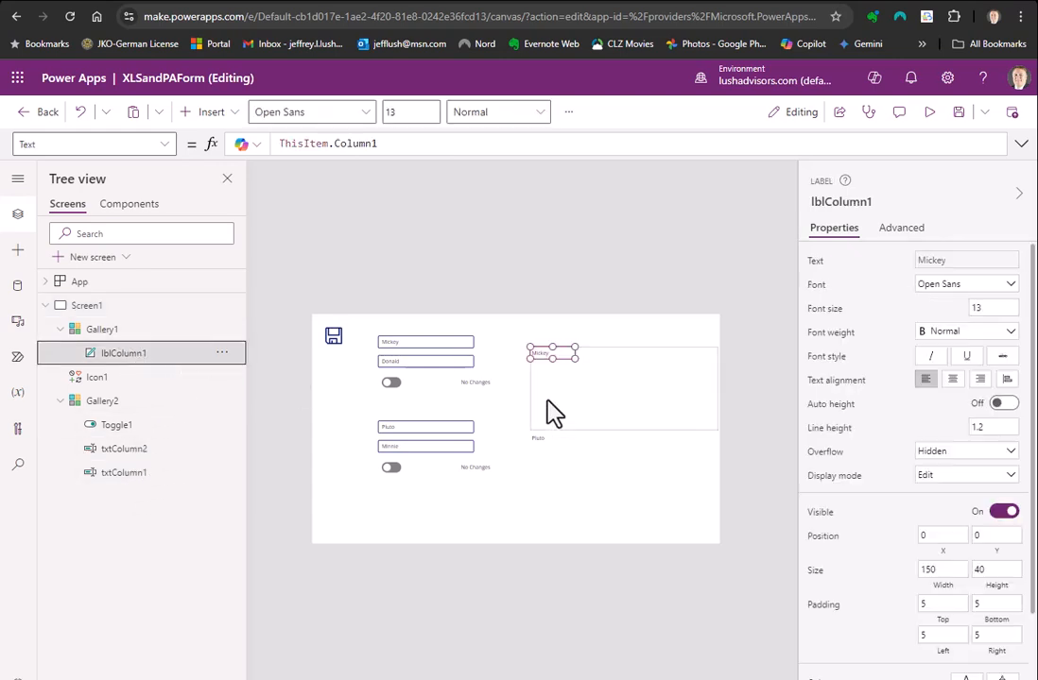
left_click(565, 357)
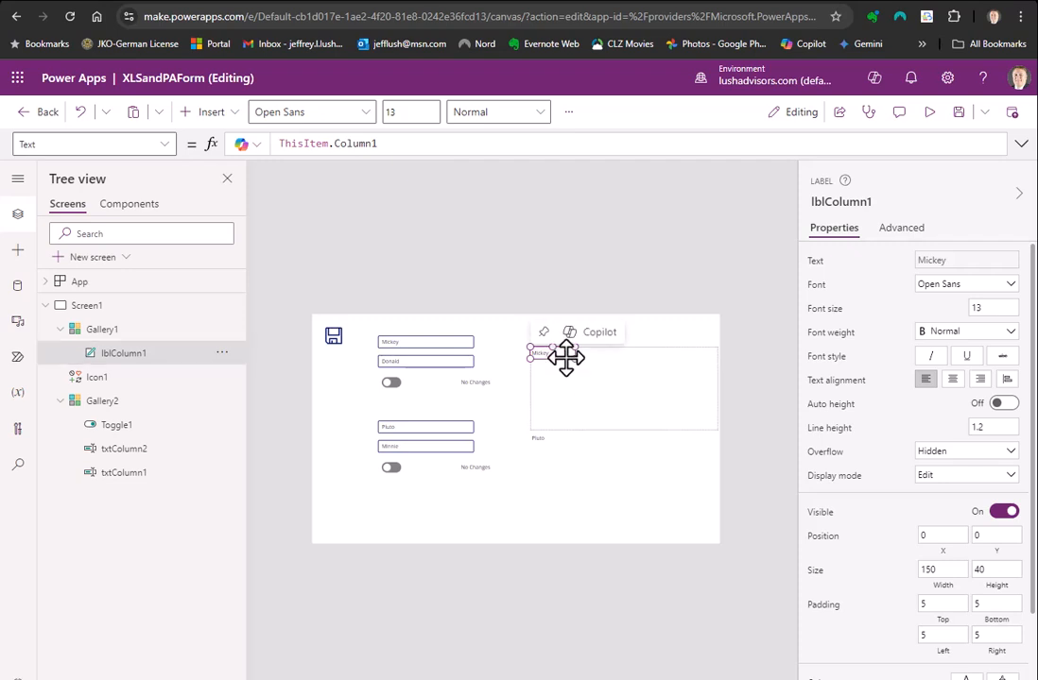
key("ctrl+c")
key("ctrl+v")
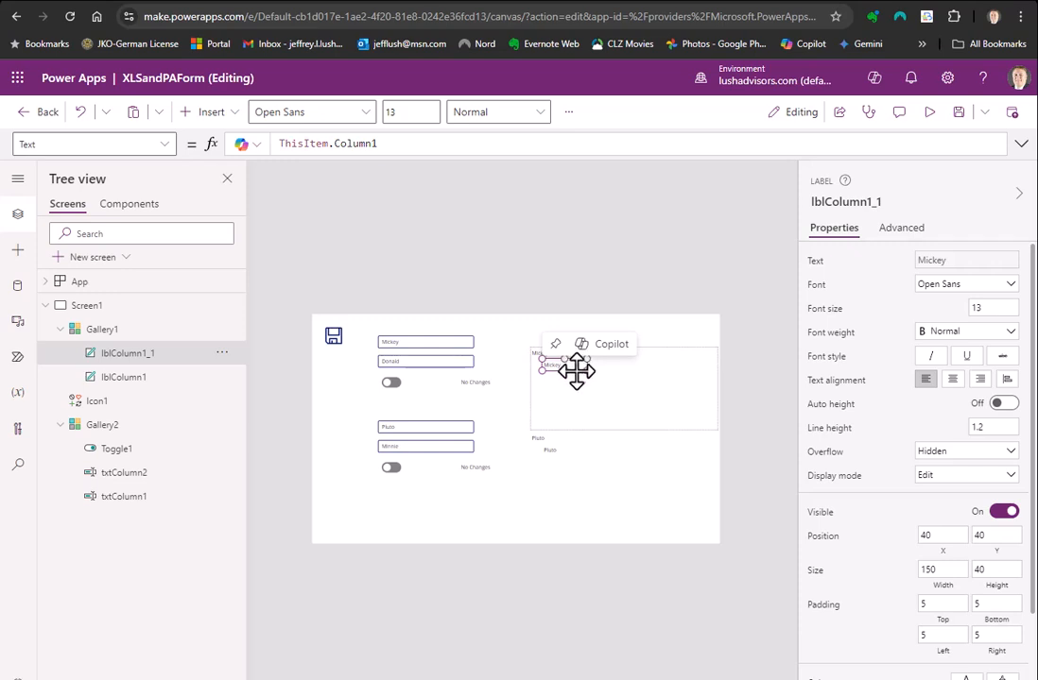
left_click_drag(572, 370, 540, 383)
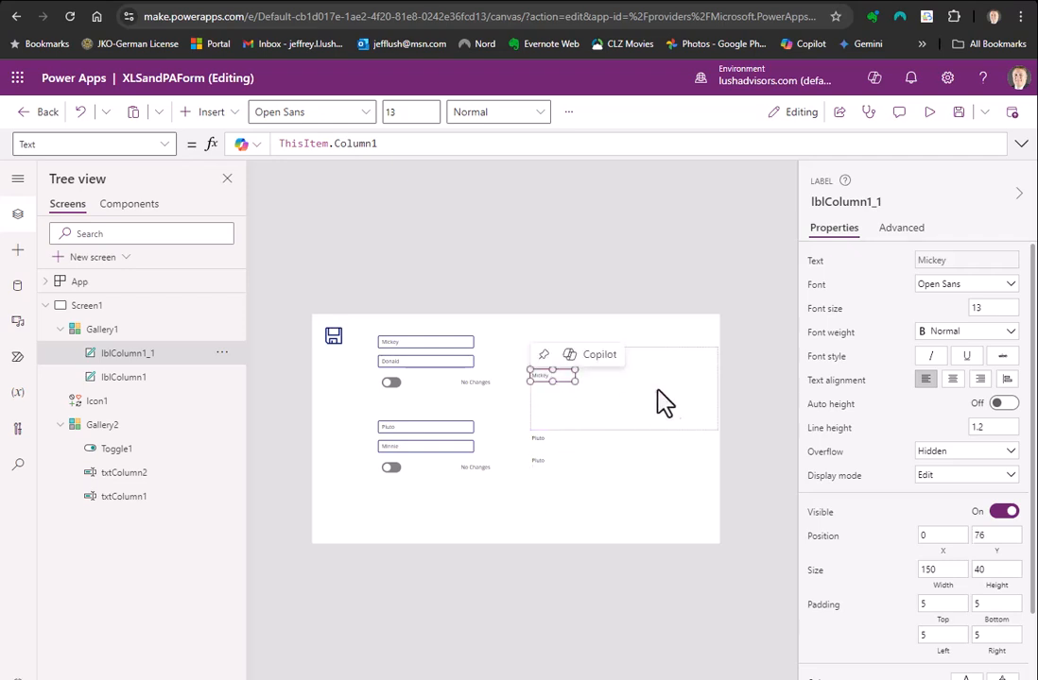
Step: Set the copied label's Text formula to ThisItem.Column2
left_click(382, 145)
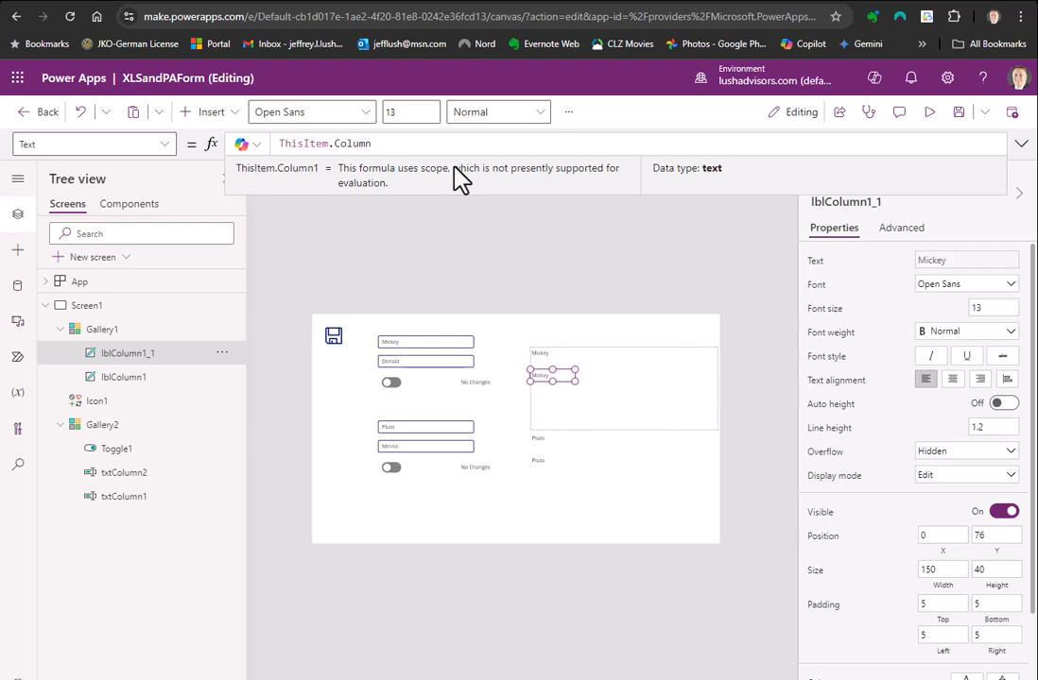
type("2")
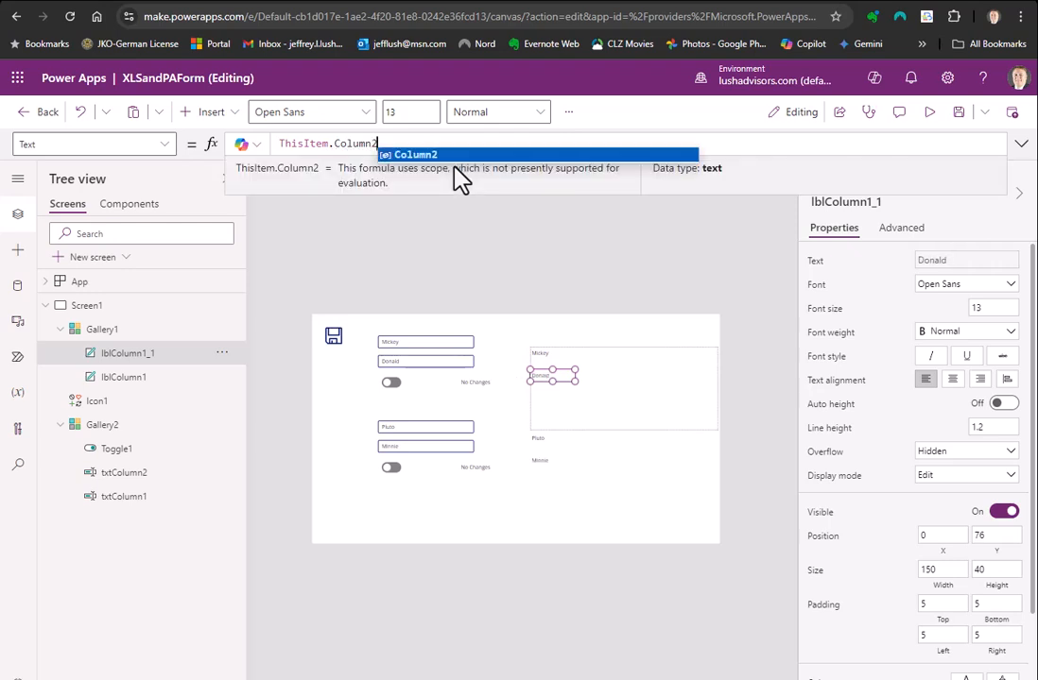
left_click(447, 155)
left_click(746, 298)
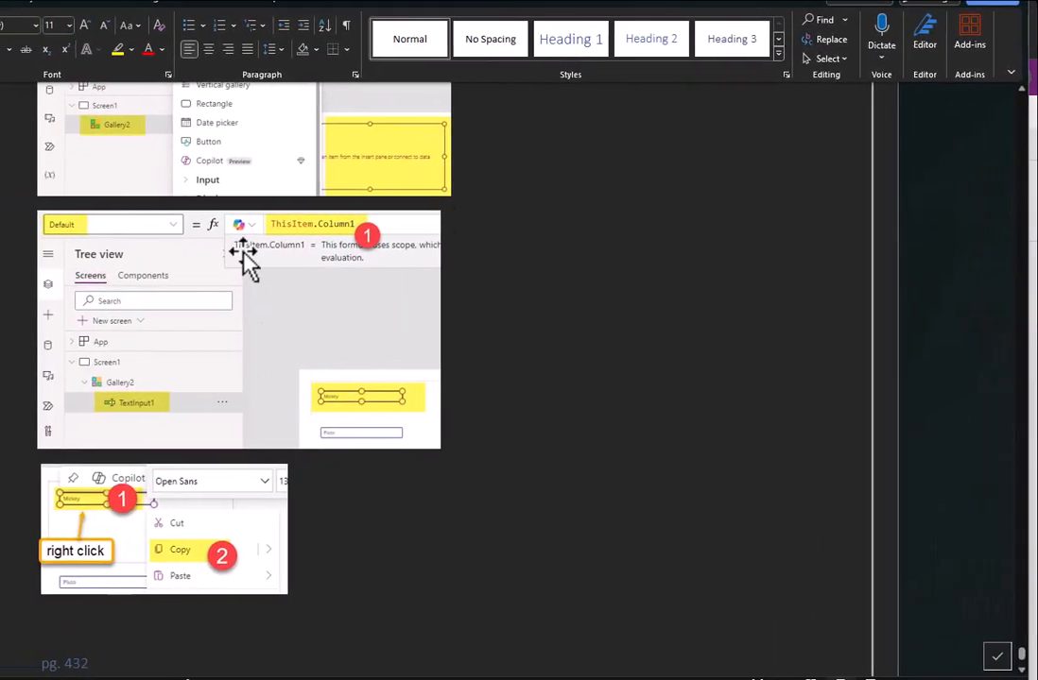
Step: Review the Word guide's instructions on copying the text input, naming txtColumn1 and txtColumn2, and adding a toggle with its Default formula
scroll(207, 482, "down", 5)
scroll(225, 467, "down", 3)
scroll(225, 468, "up", 10)
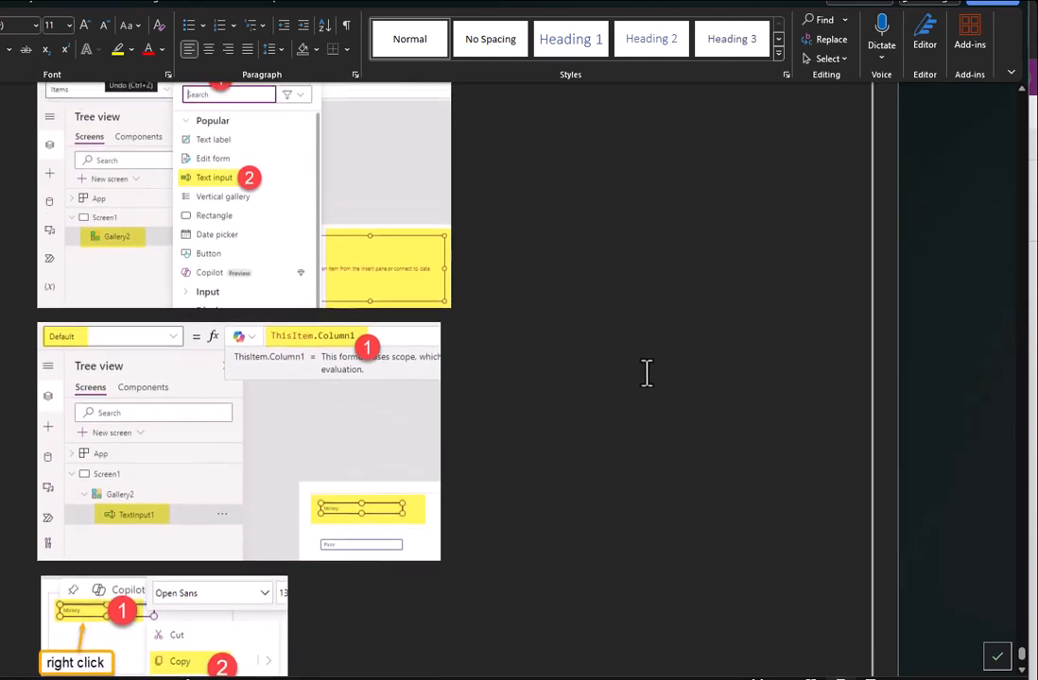
scroll(647, 378, "down", 10)
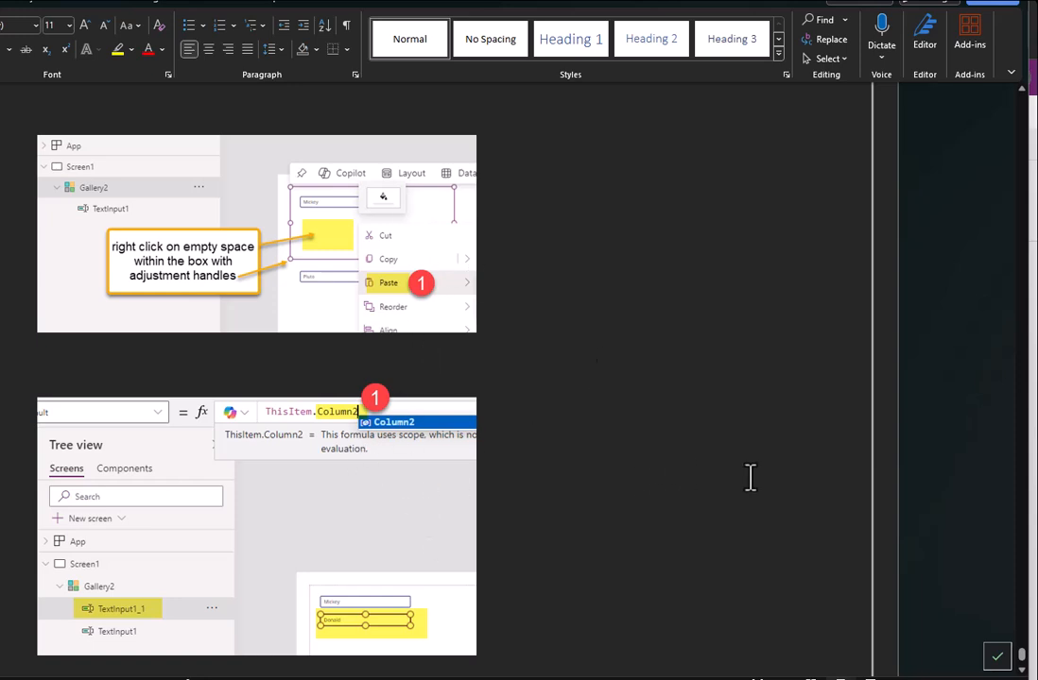
scroll(742, 477, "down", 10)
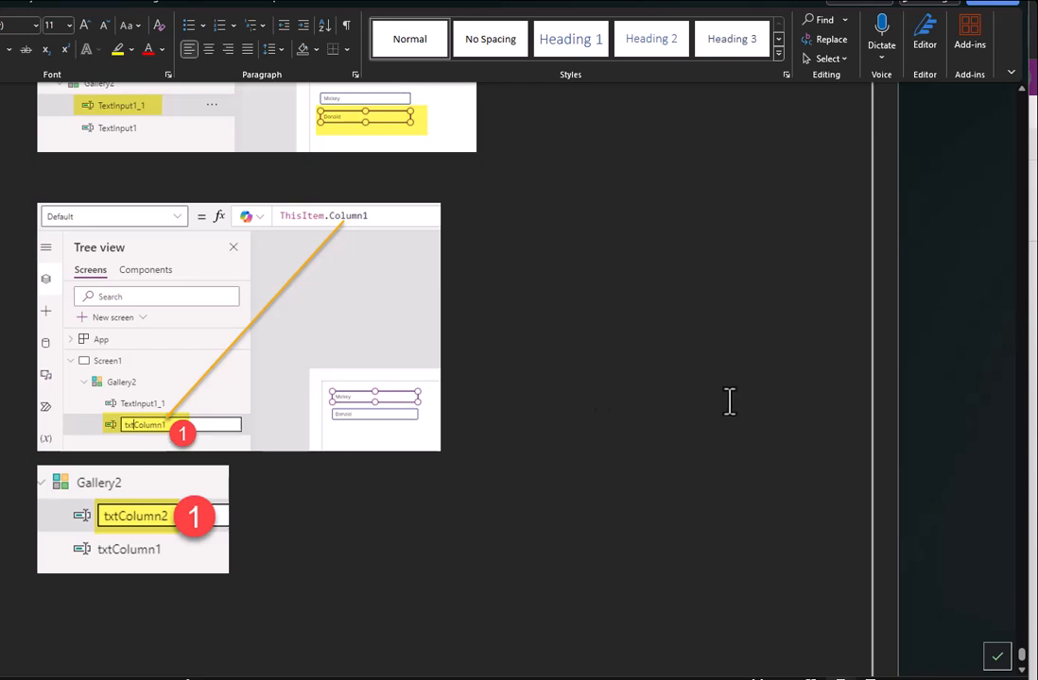
scroll(730, 402, "down", 15)
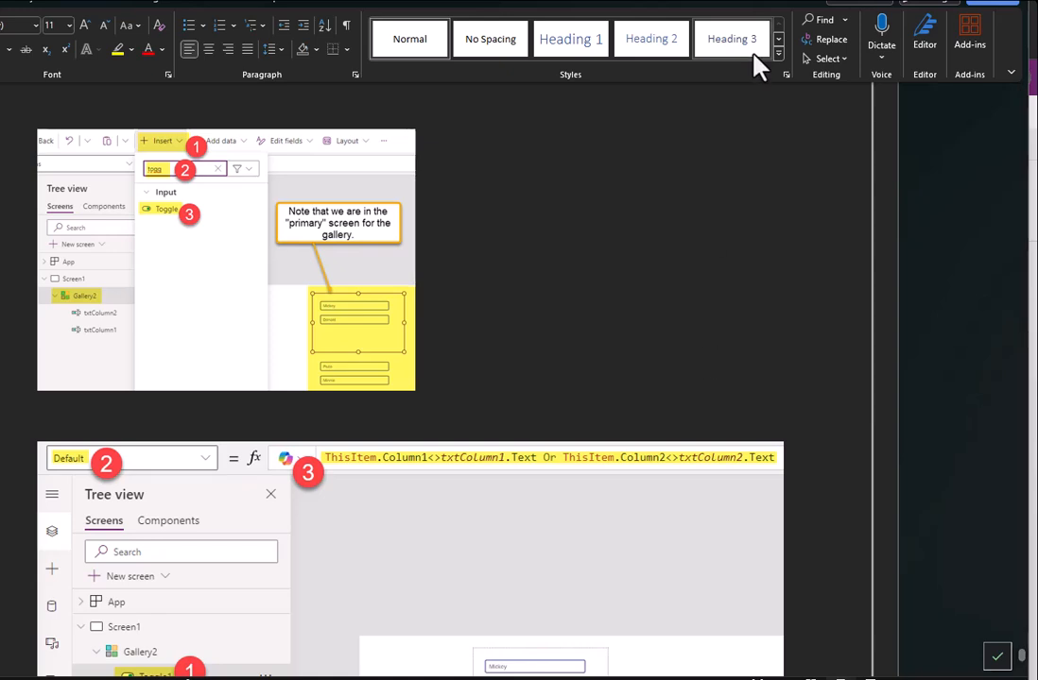
scroll(590, 257, "down", 3)
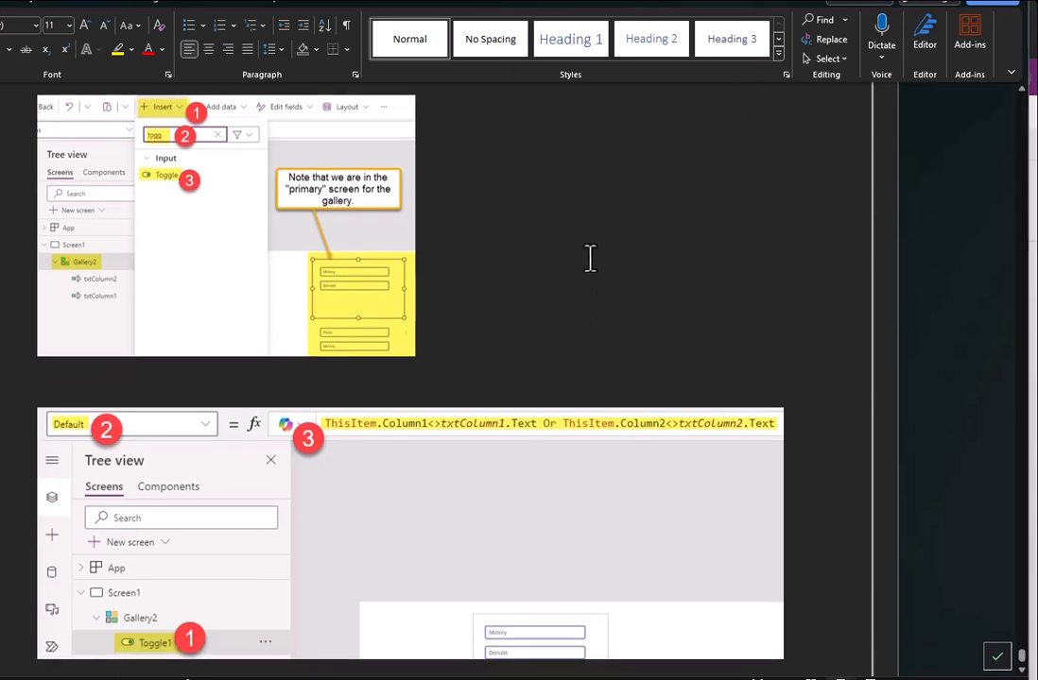
scroll(730, 305, "up", 3)
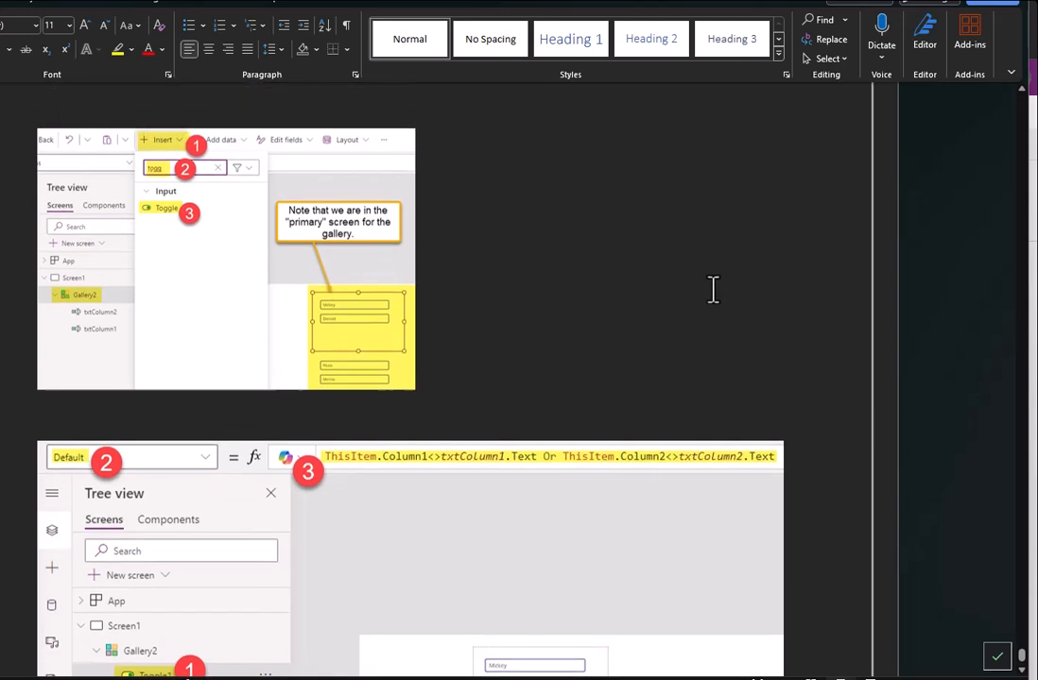
scroll(716, 303, "down", 3)
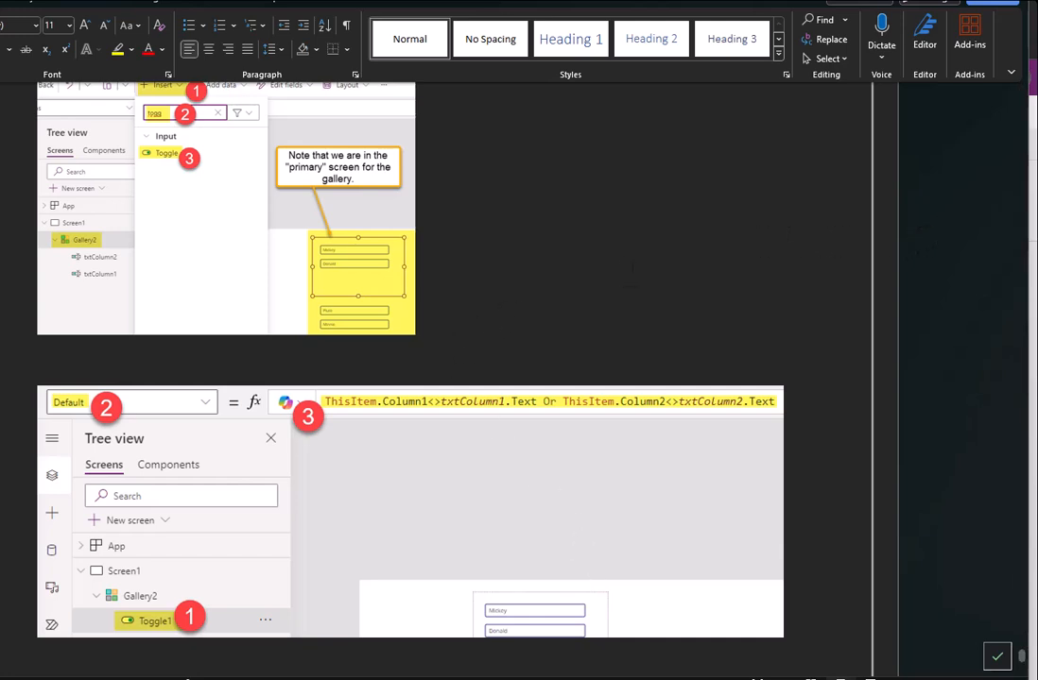
Step: Switch back to Power Apps and insert a toggle into Gallery1's item template
left_click(1034, 108)
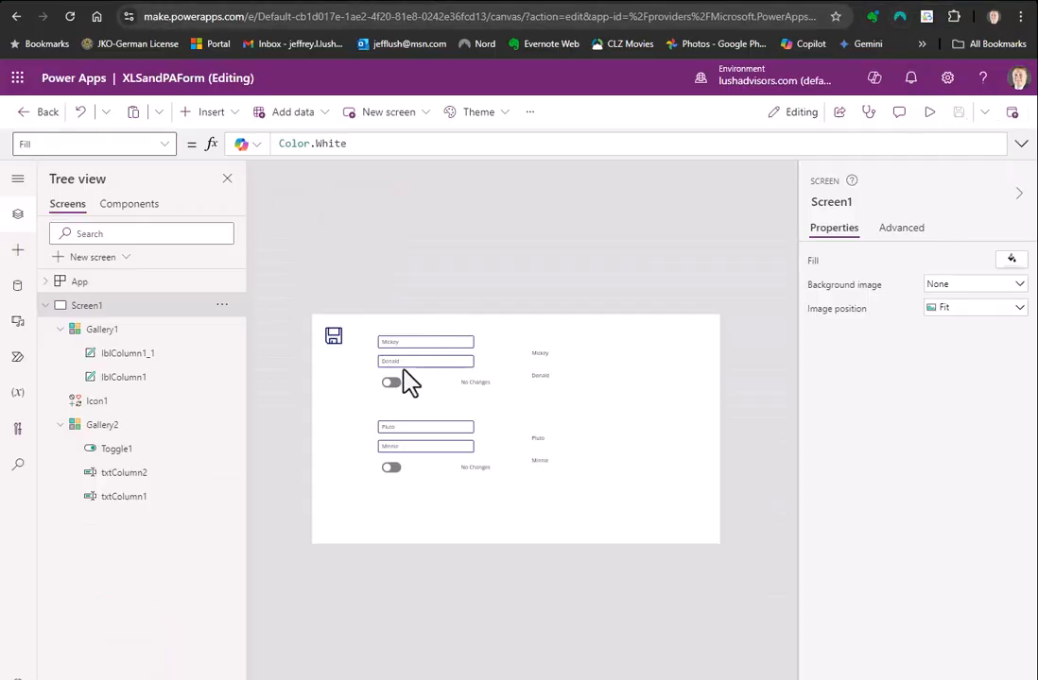
left_click(474, 381)
left_click(600, 389)
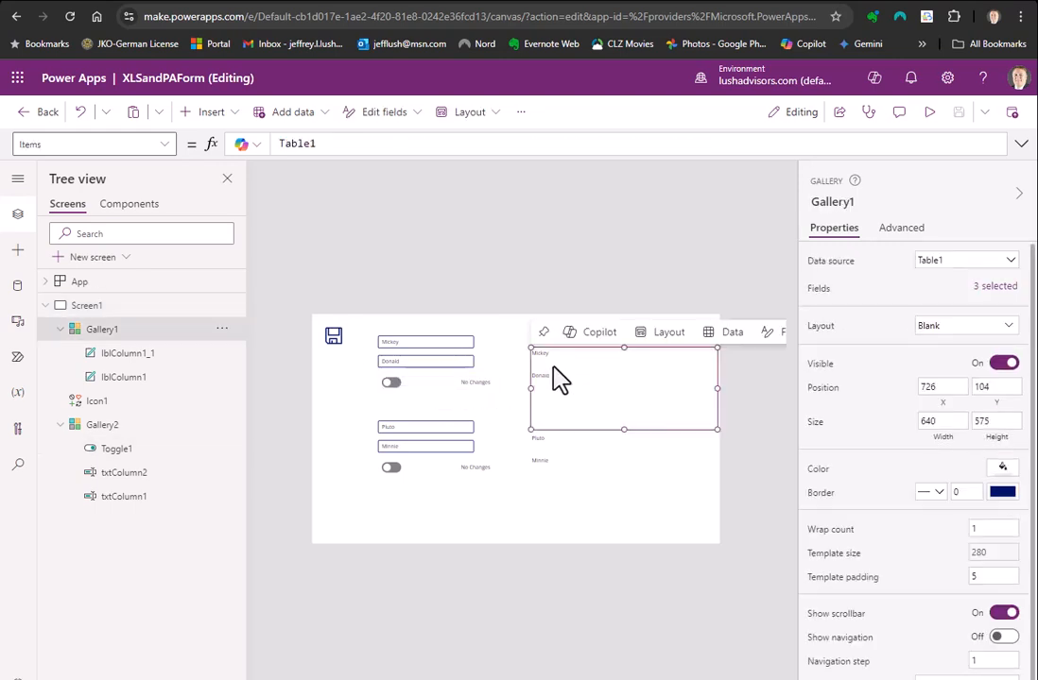
left_click(610, 465)
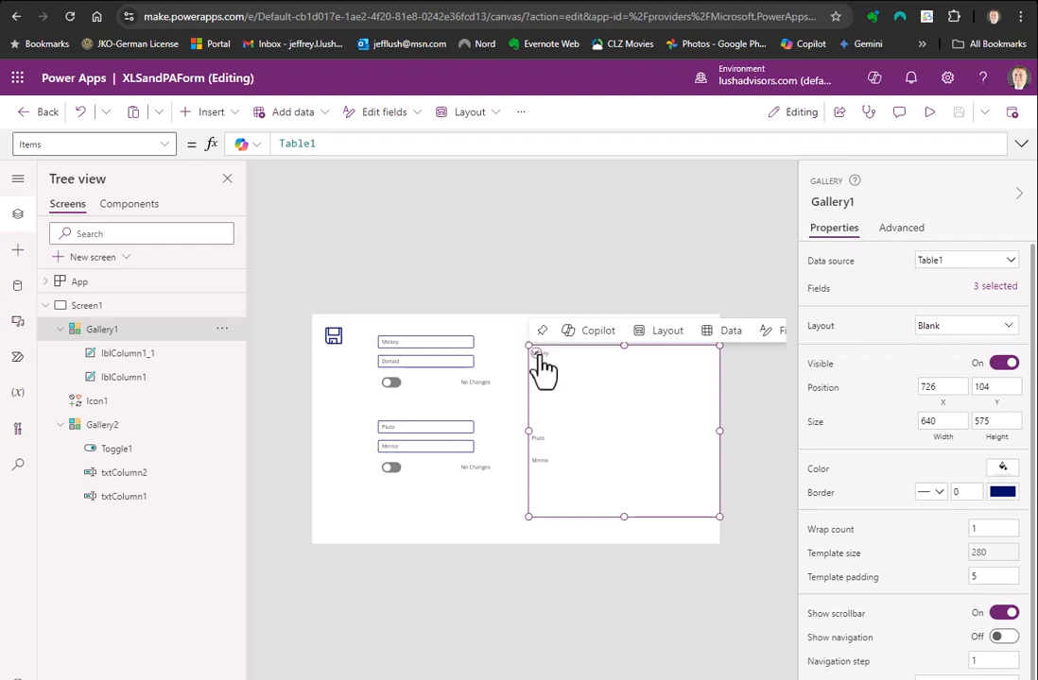
left_click(625, 375)
left_click(224, 118)
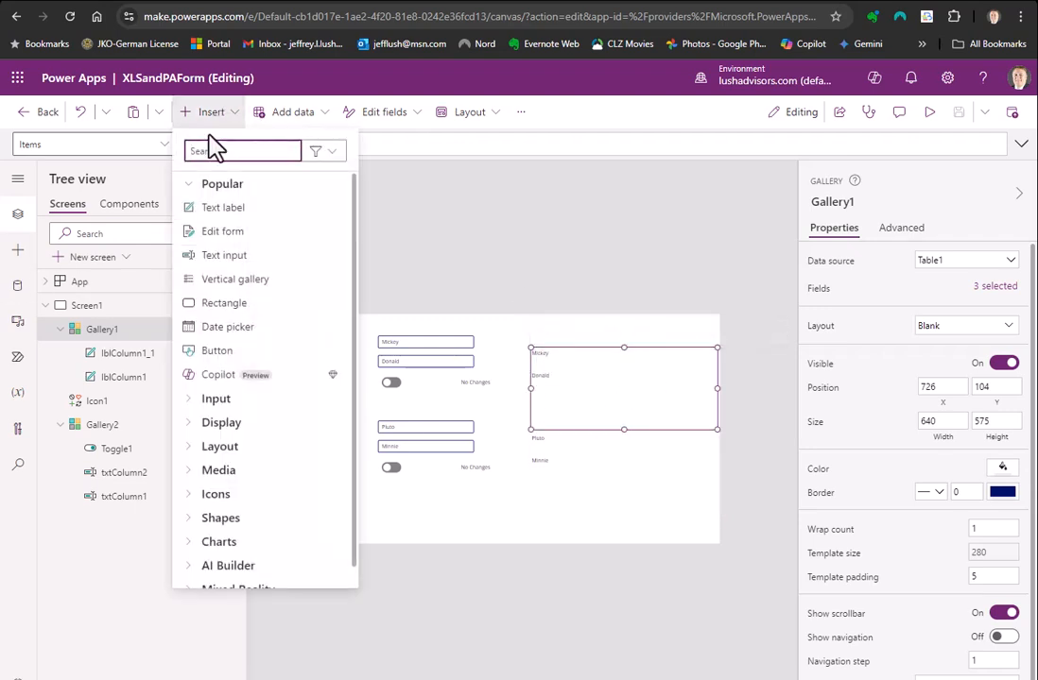
type("tog")
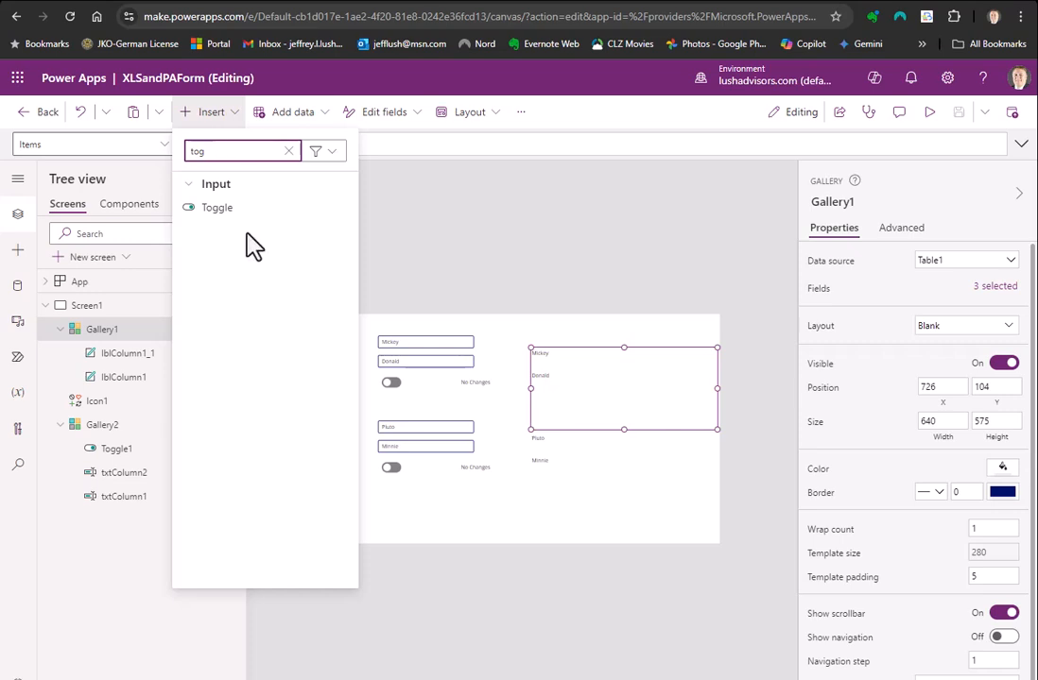
left_click(236, 215)
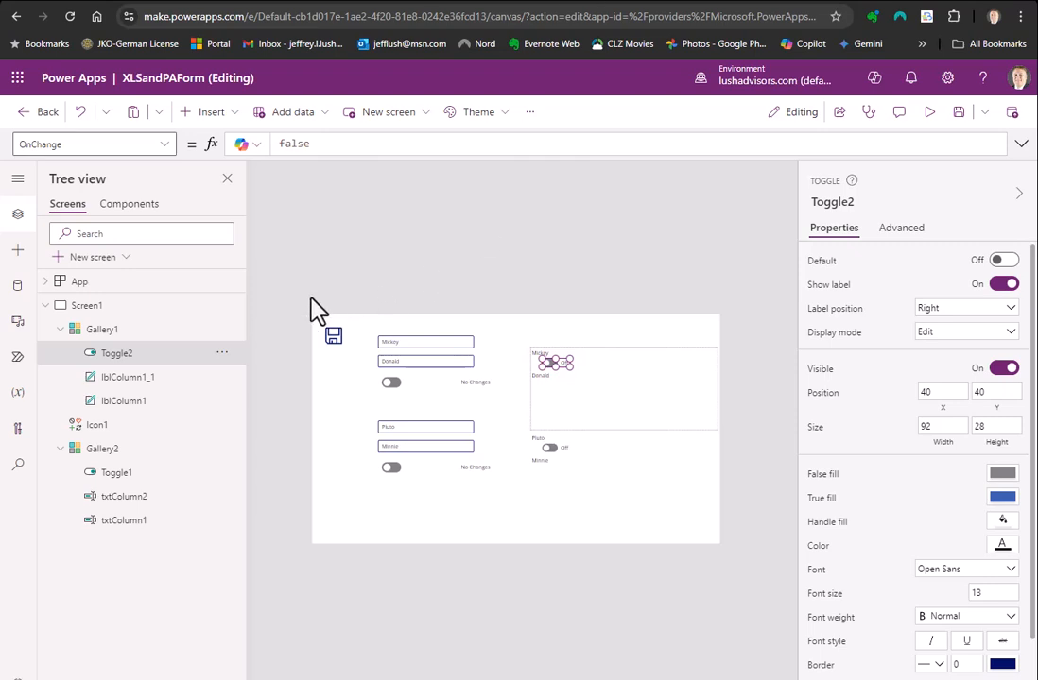
Step: Inspect Toggle1's Default formula in Gallery2 and the save icon's complete OnSelect formula
left_click(116, 473)
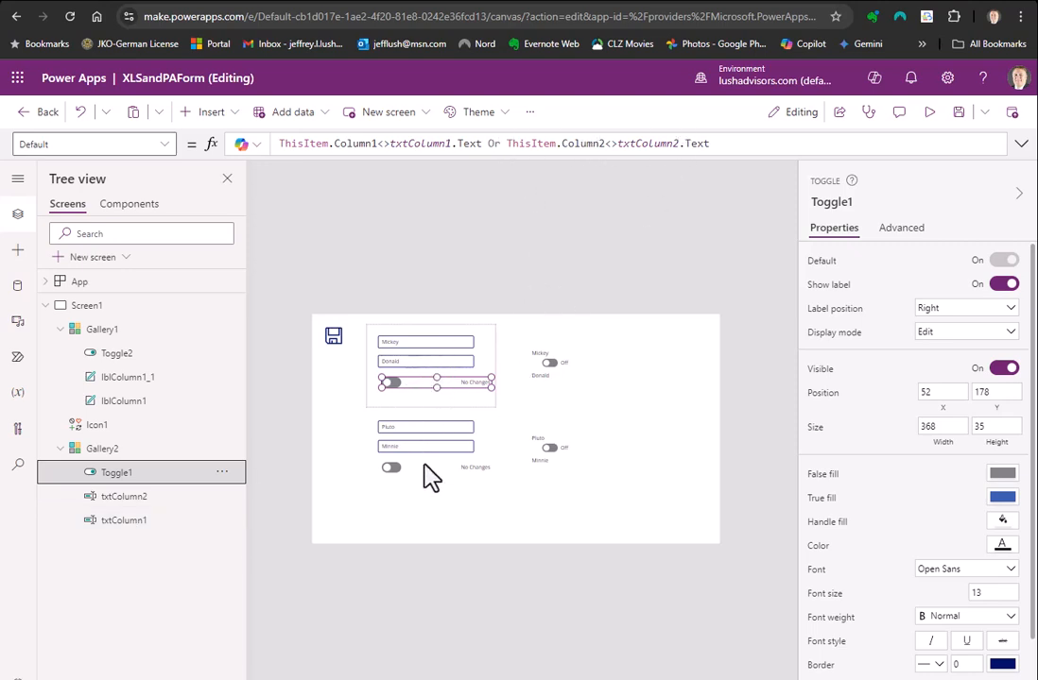
left_click(610, 251)
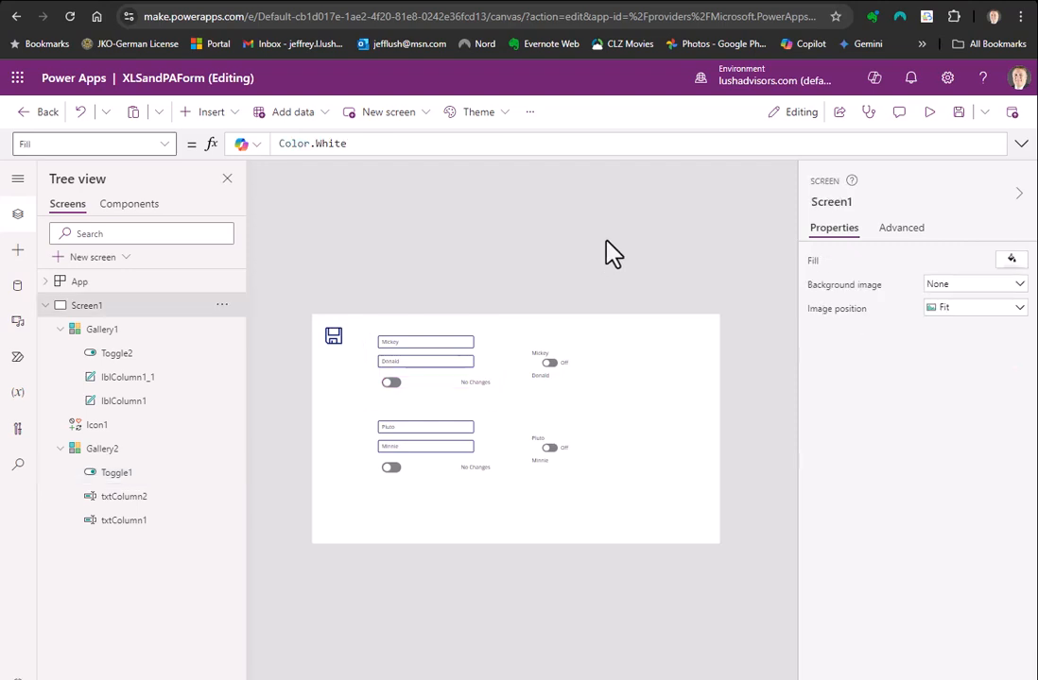
left_click(335, 338)
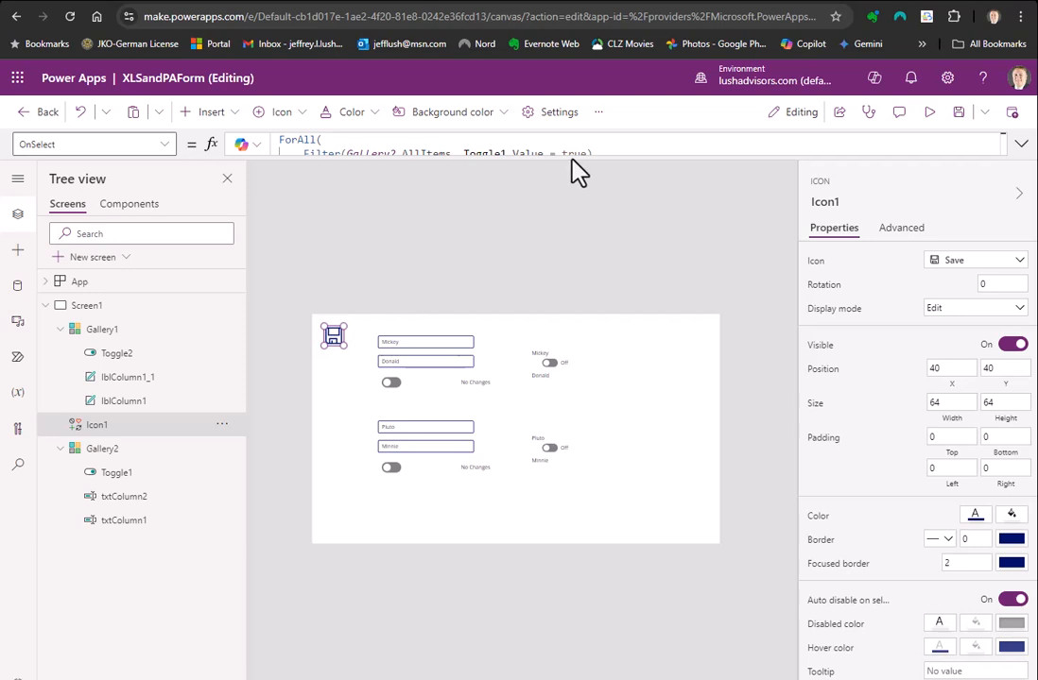
left_click_drag(570, 156, 579, 259)
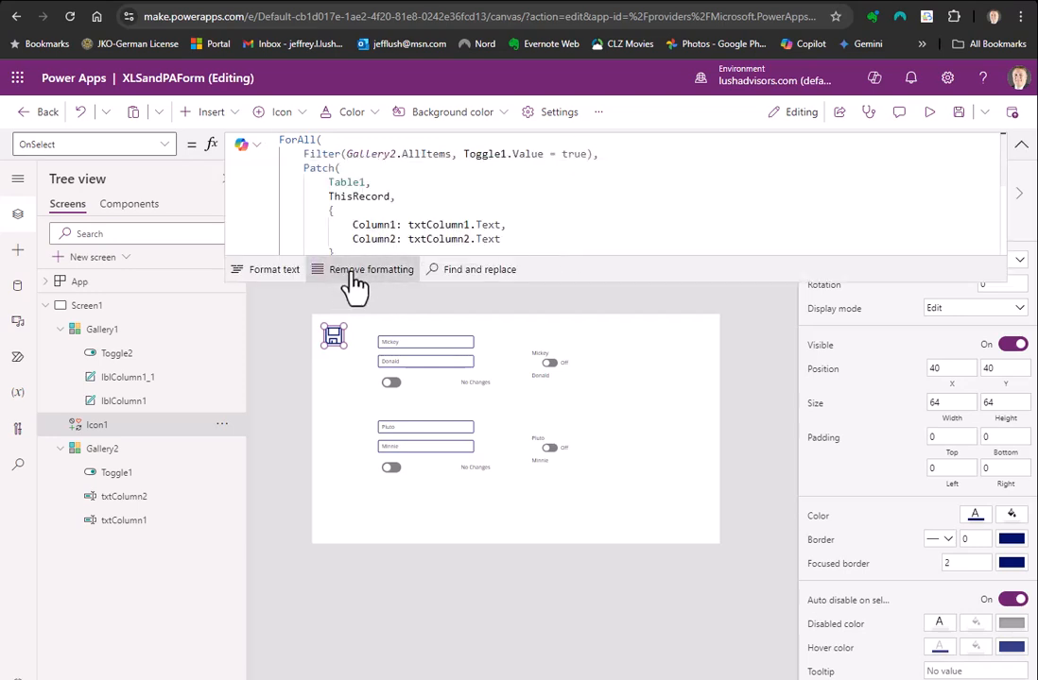
Step: Remove the line formatting from the save icon's OnSelect formula and shrink the formula area to fit it
left_click(354, 272)
left_click_drag(745, 282, 758, 197)
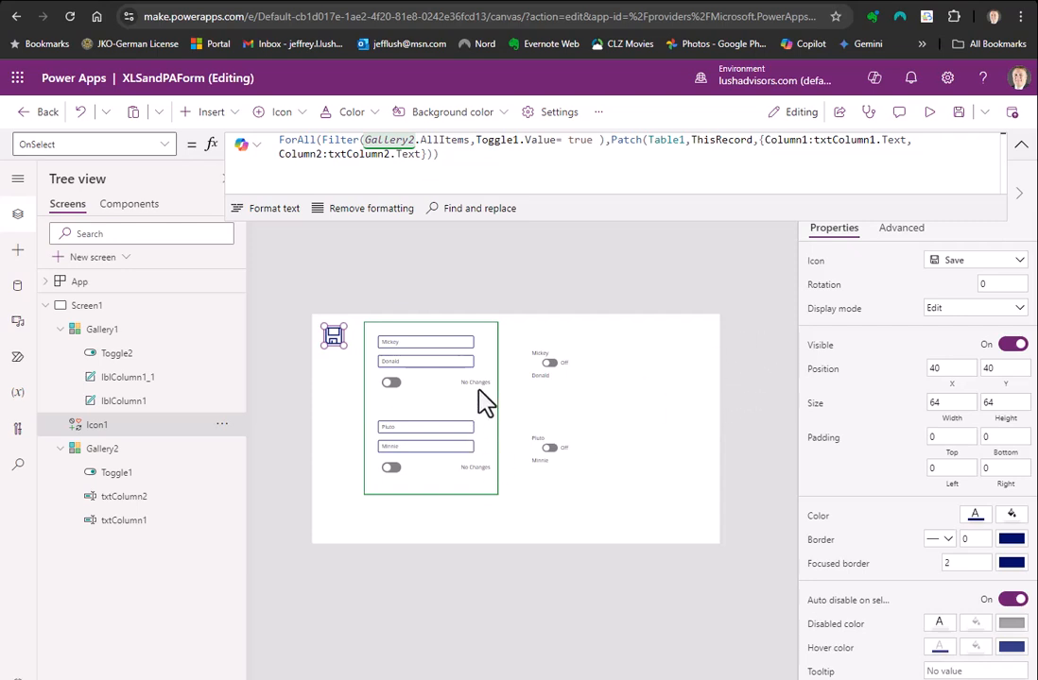
Step: Inspect the FalseText and TrueText values among the advanced properties of Toggle1 in Gallery2
left_click(395, 383)
scroll(921, 436, "down", 1)
left_click(896, 233)
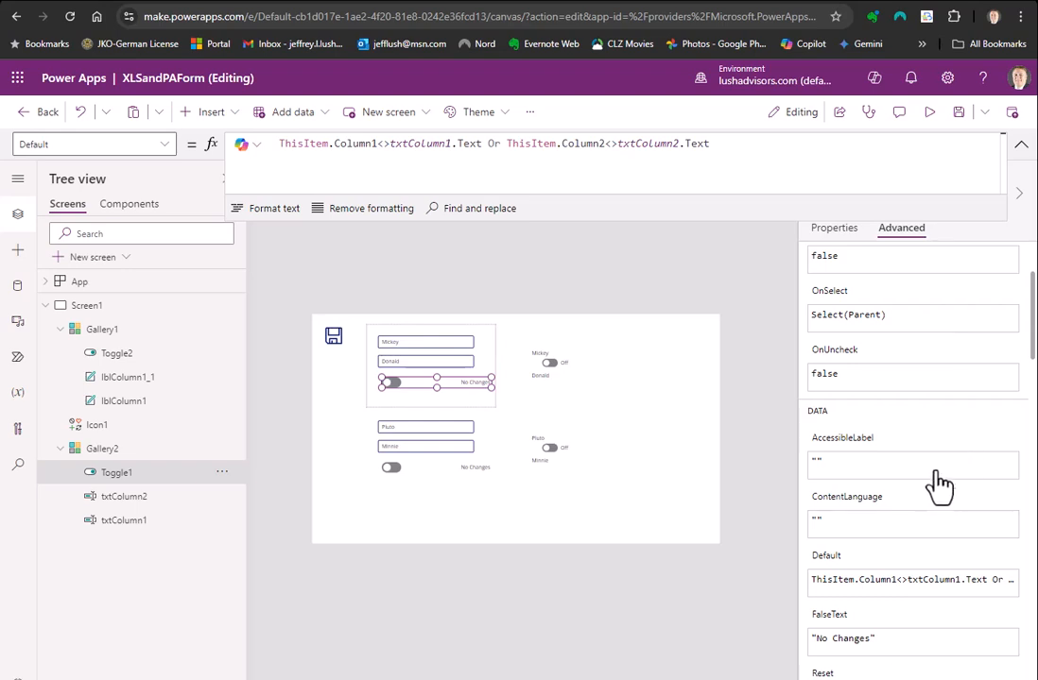
scroll(935, 486, "down", 4)
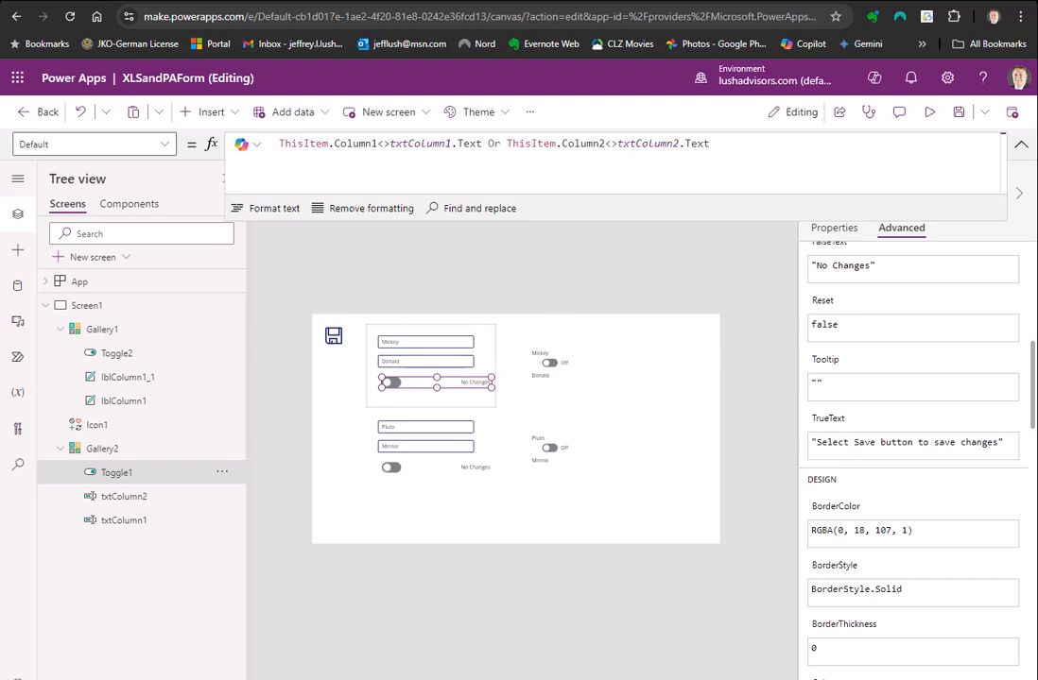
Step: Switch to the Word guide and review its instructions on the save icon, its OnSelect formula and the toggle's FalseText and TrueText
left_click(612, 677)
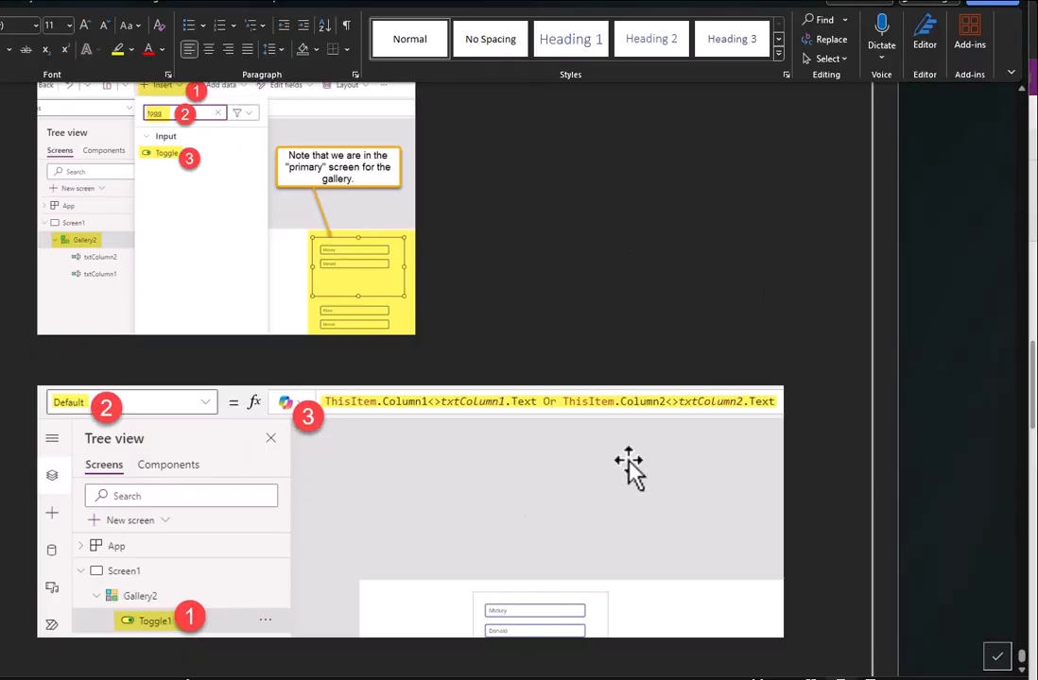
scroll(643, 324, "down", 6)
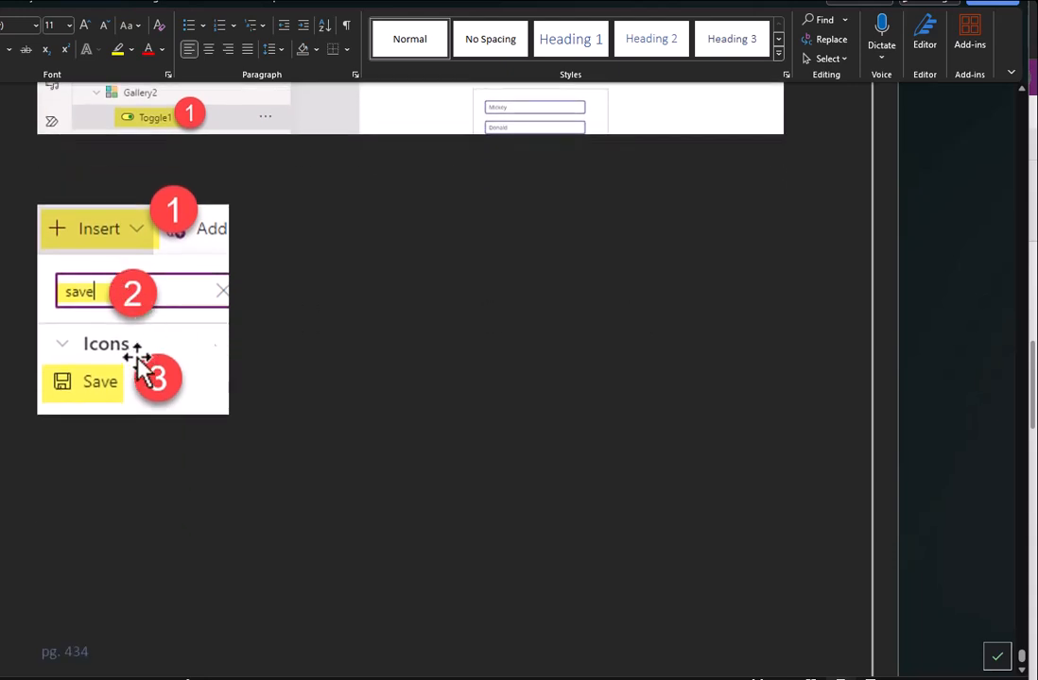
scroll(486, 306, "down", 4)
scroll(529, 303, "down", 5)
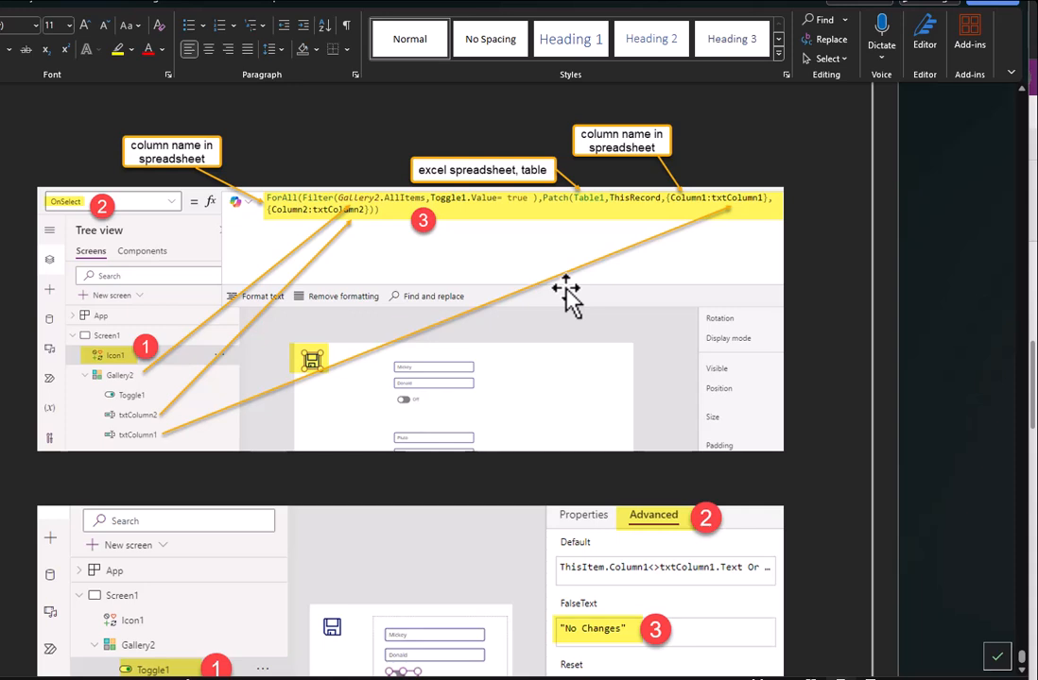
scroll(565, 293, "up", 1)
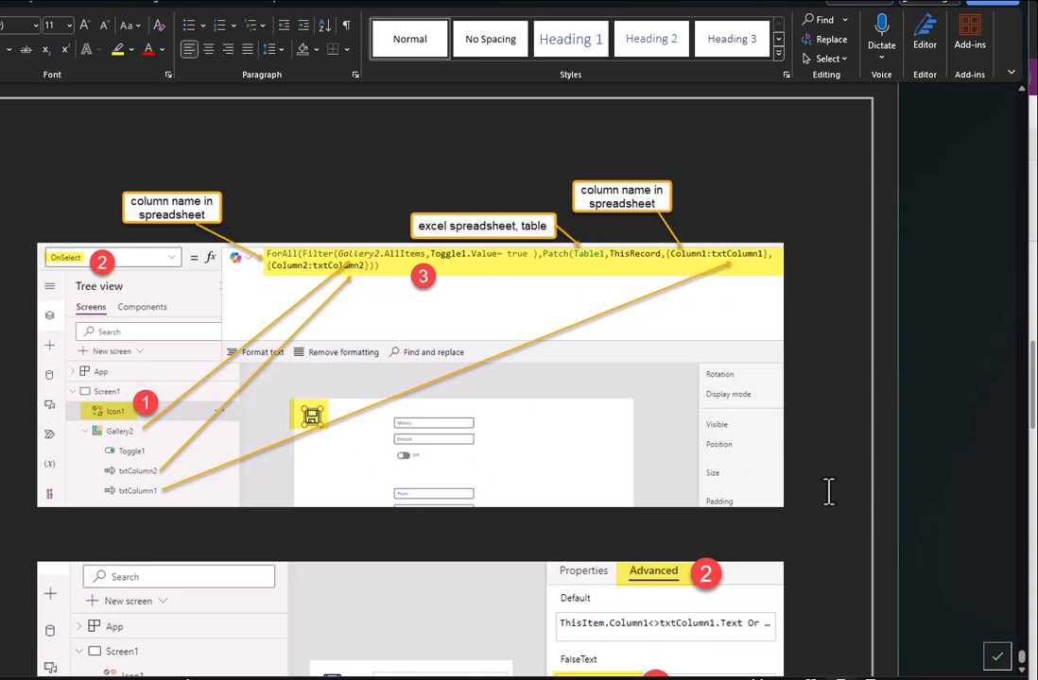
scroll(827, 491, "down", 5)
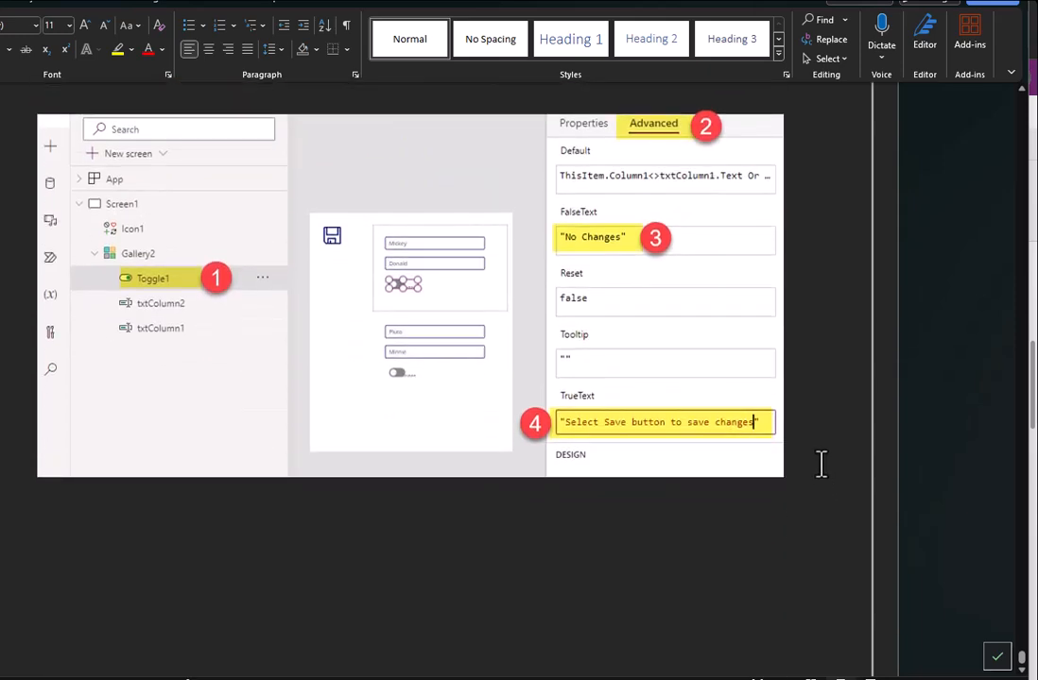
scroll(820, 463, "up", 1)
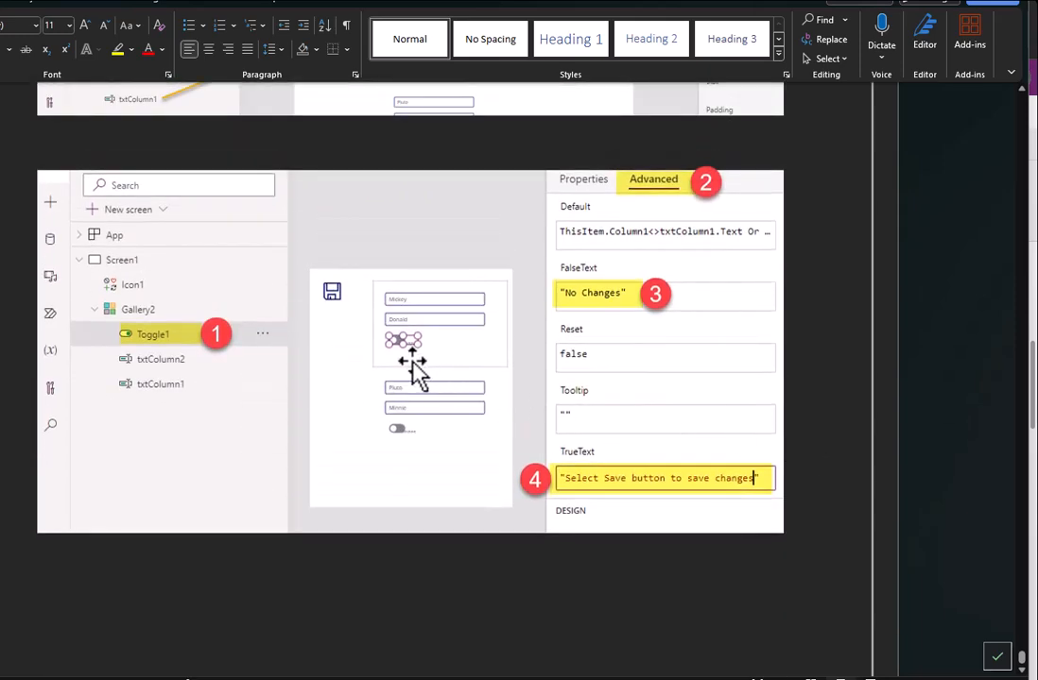
scroll(607, 557, "down", 3)
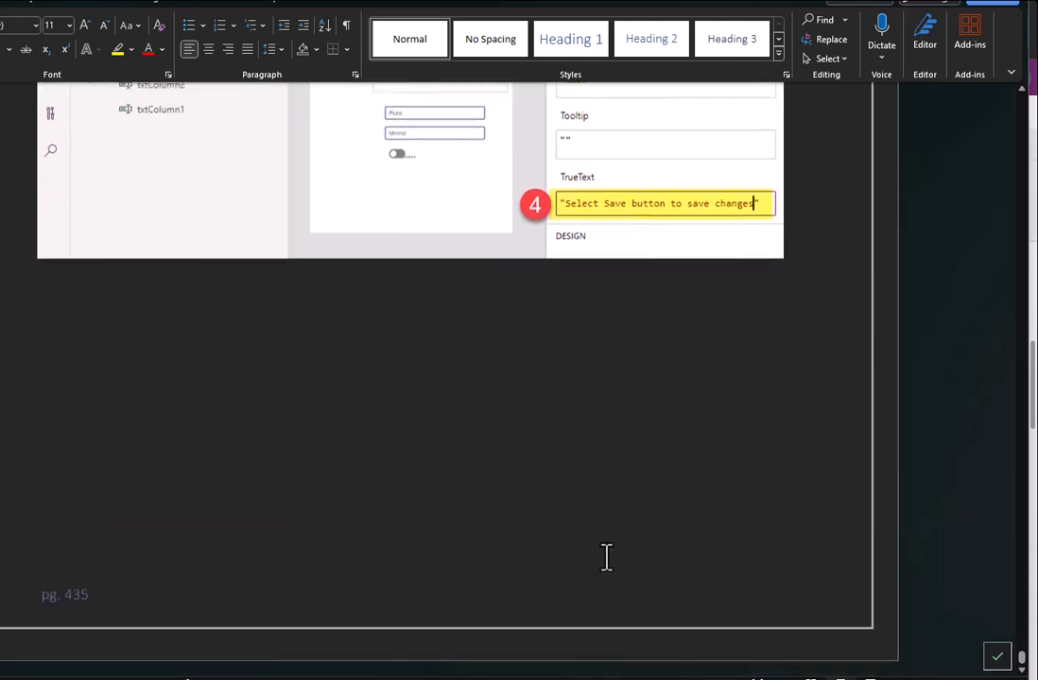
scroll(606, 529, "up", 2)
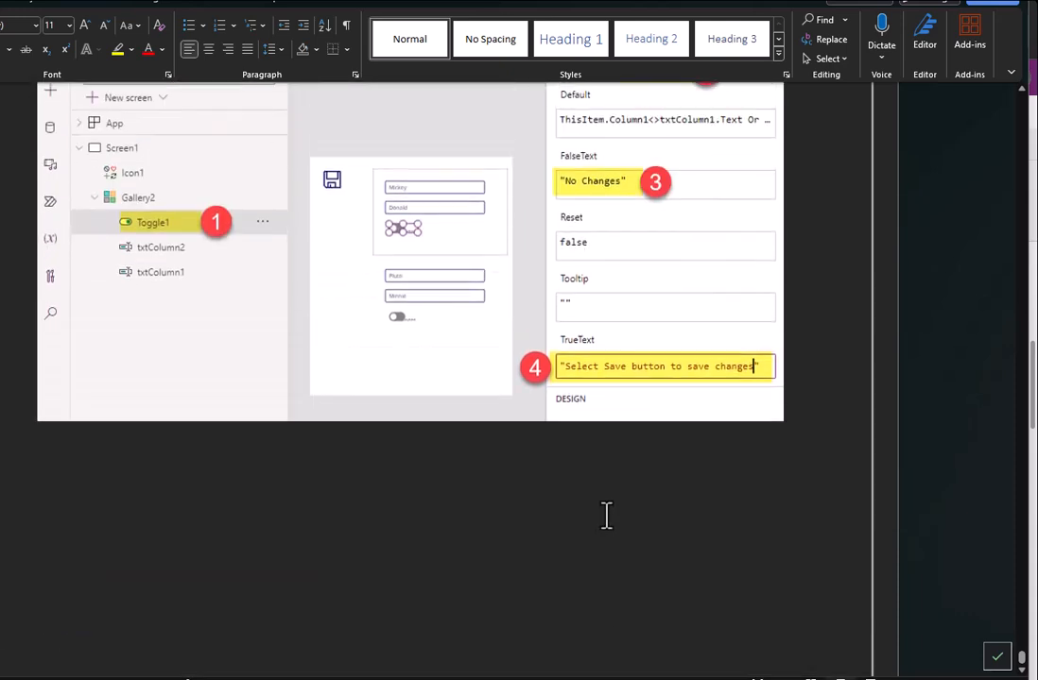
scroll(606, 515, "up", 2)
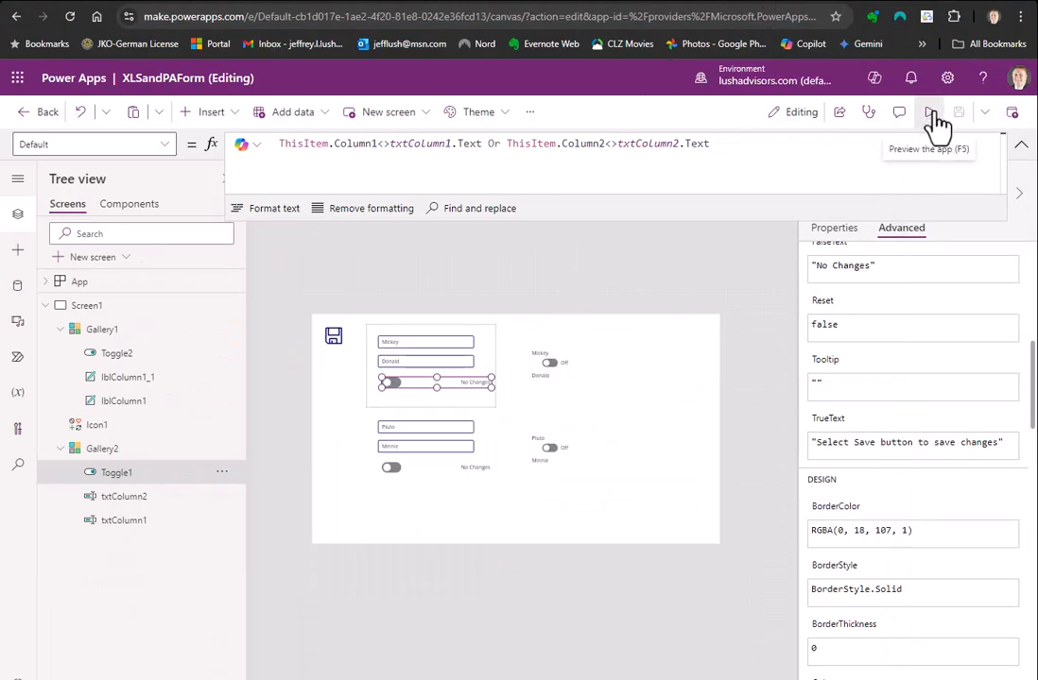
Step: Preview the app in Power Apps, change the first record's Column1 to Mickey Mouse and save it with the save icon
left_click(934, 121)
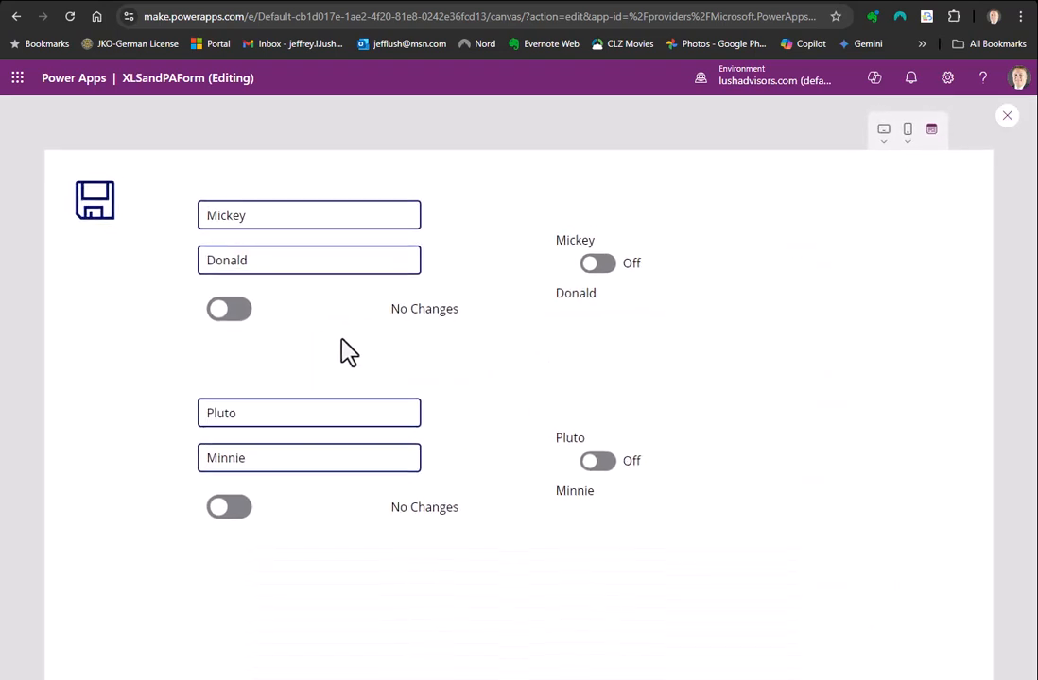
left_click(281, 217)
type("Mouse")
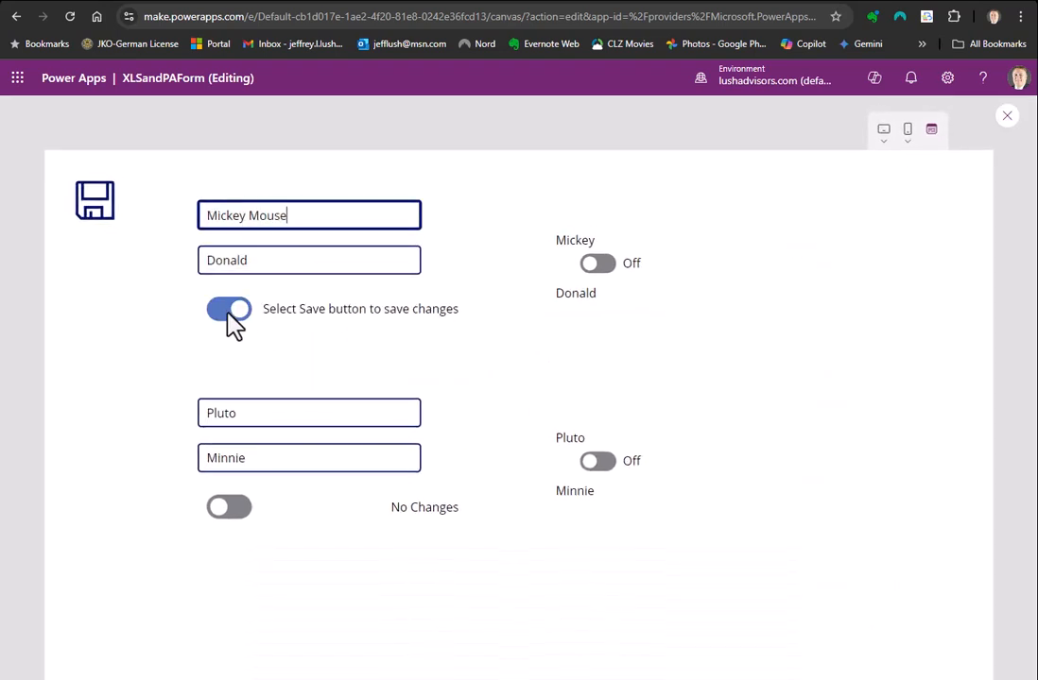
left_click(102, 208)
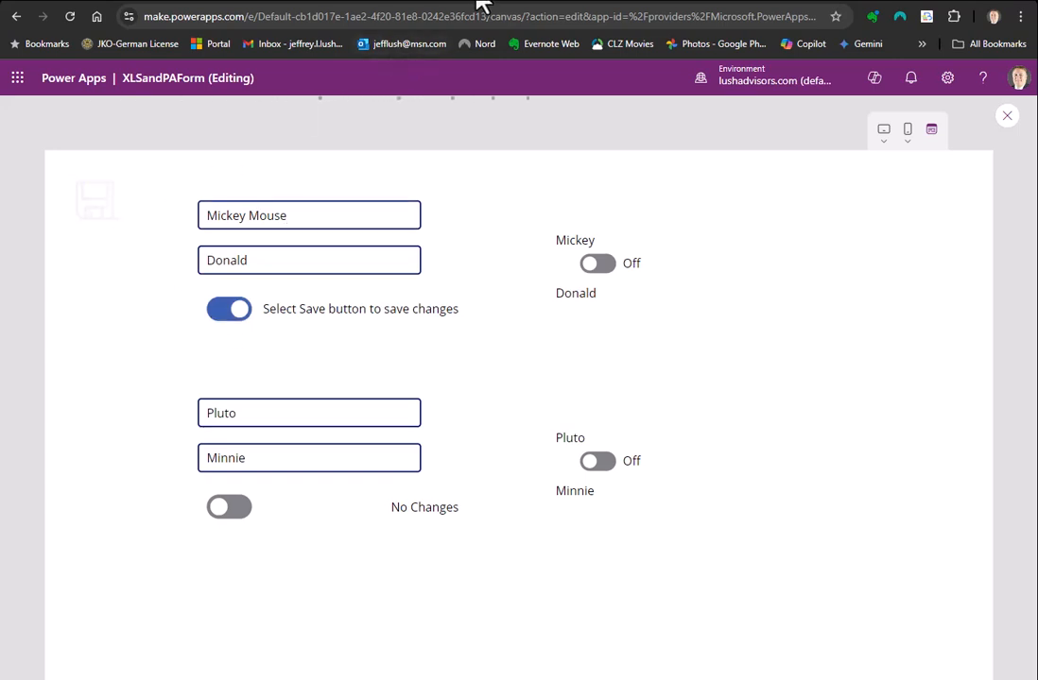
Step: Switch to OneDrive, open the Disney workbook and check the first record's Column1 value in cell A2
left_click(479, 5)
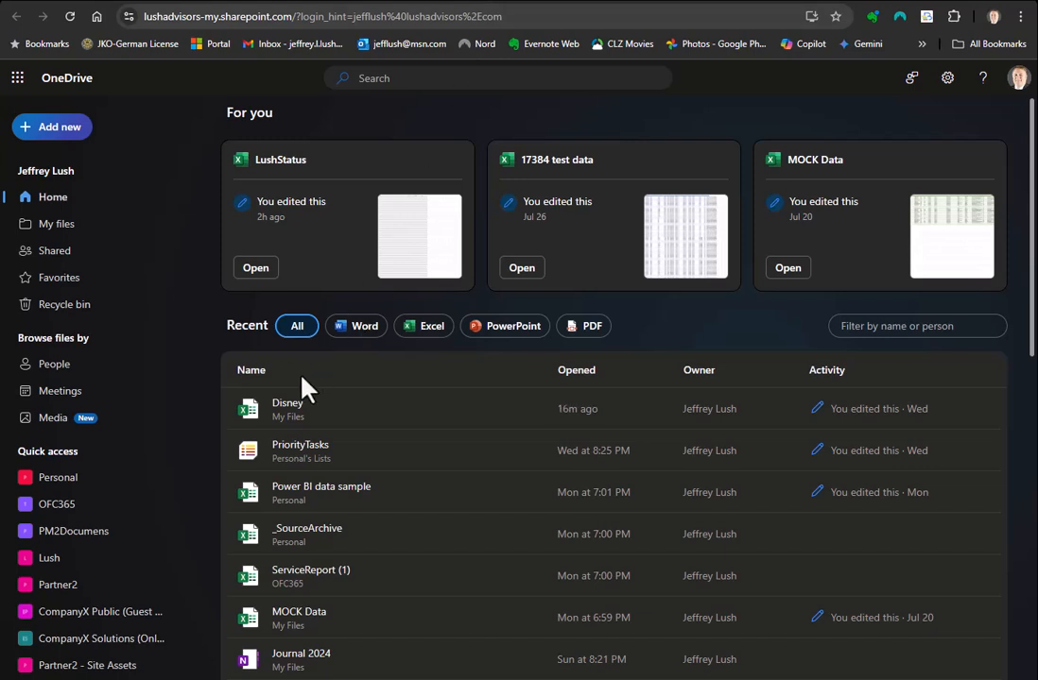
left_click(265, 405)
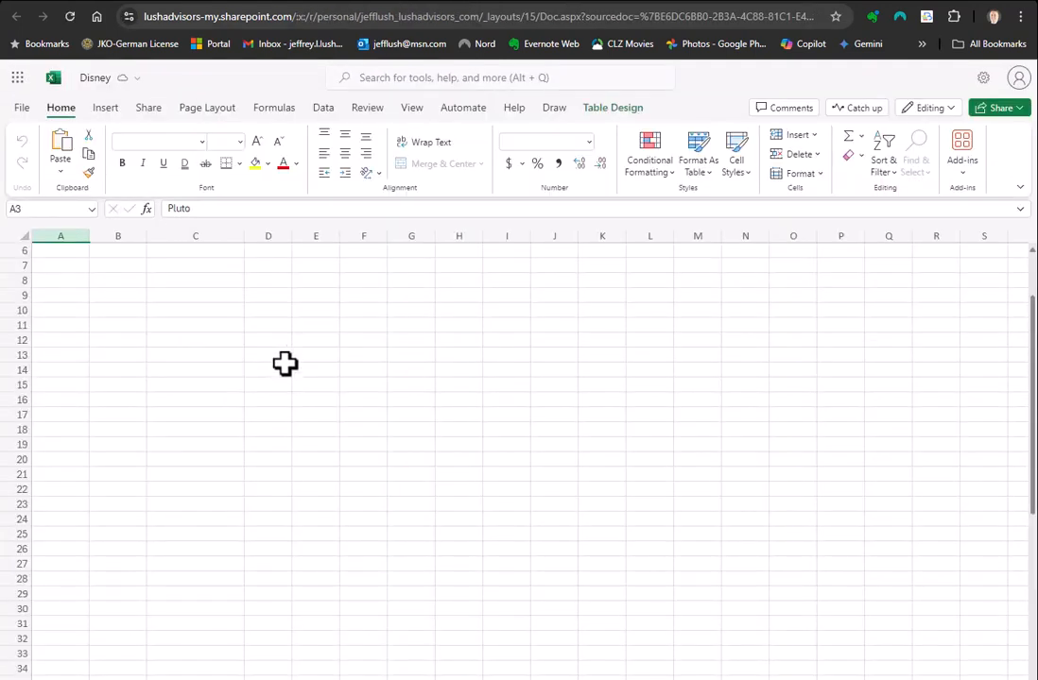
left_click(283, 343)
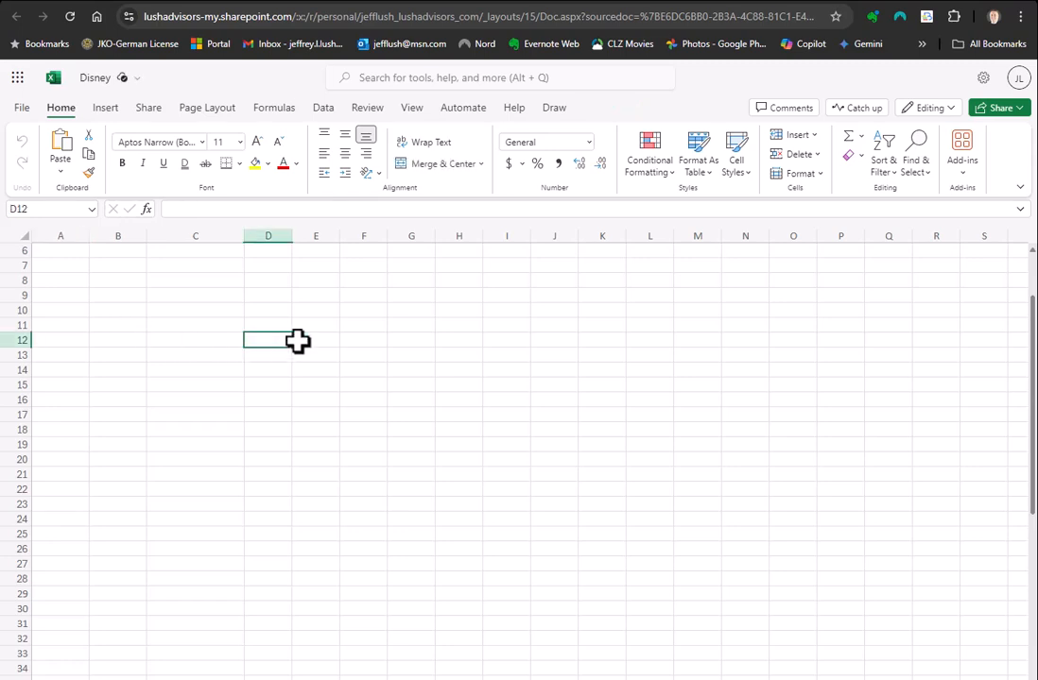
left_click(276, 355)
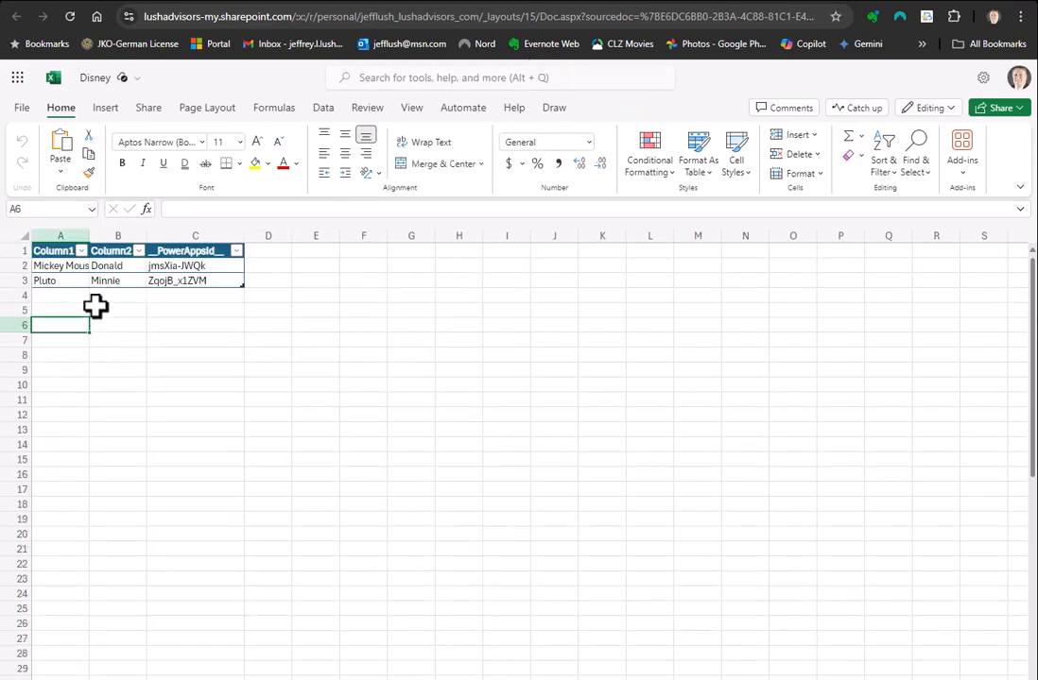
left_click(64, 265)
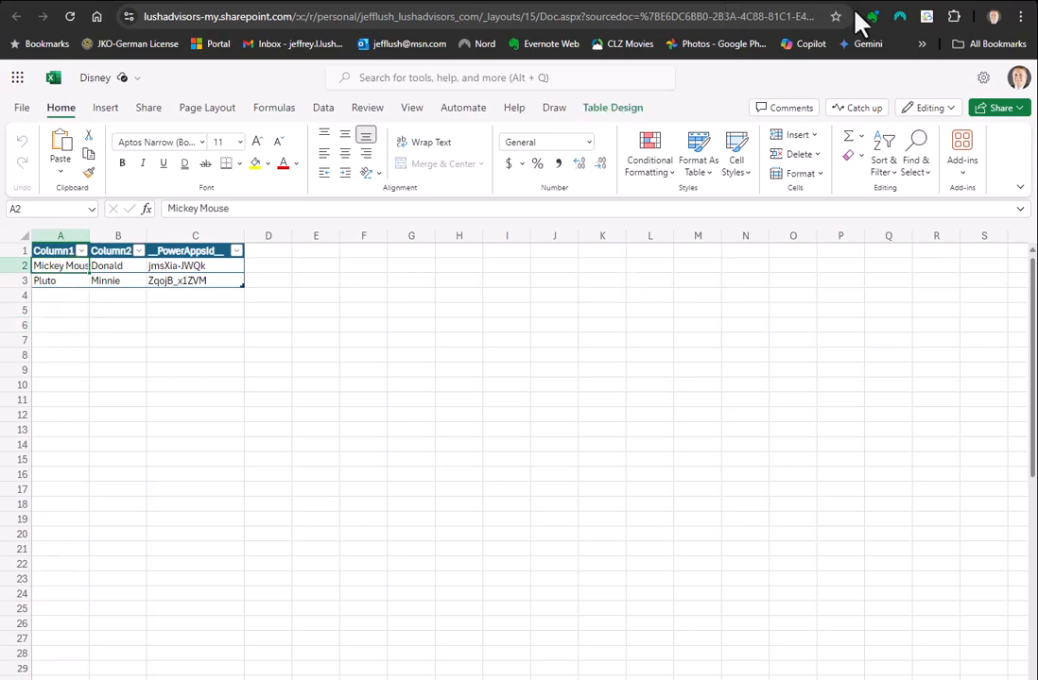